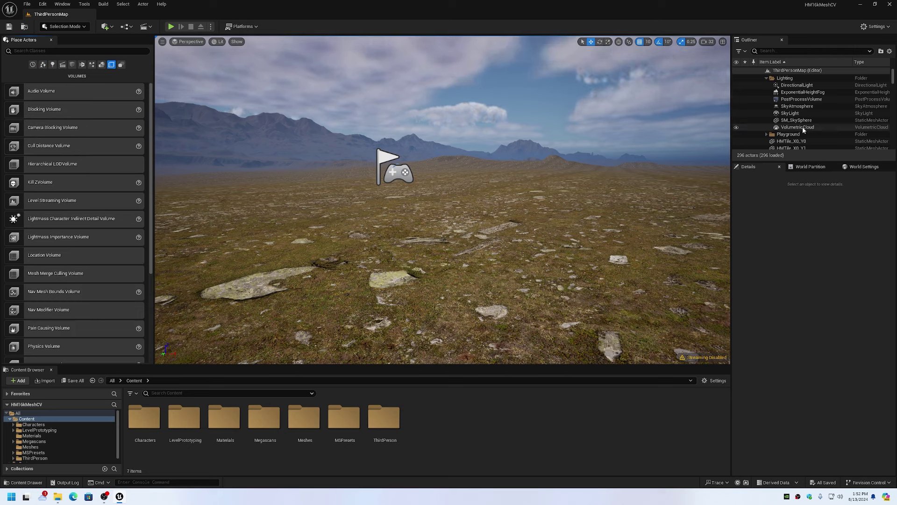
# Focus on the PostProcessVolume and place a Cull Distance Volume beside it at the corner of the playground wall.
pyautogui.doubleClick(802, 99)
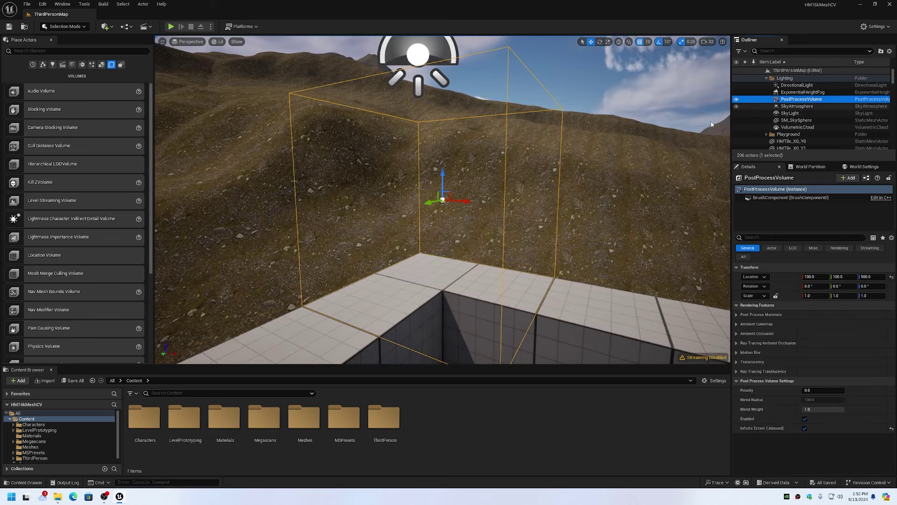
pyautogui.moveTo(442, 200); pyautogui.dragTo(360, 151, button='right')
pyautogui.press('s')
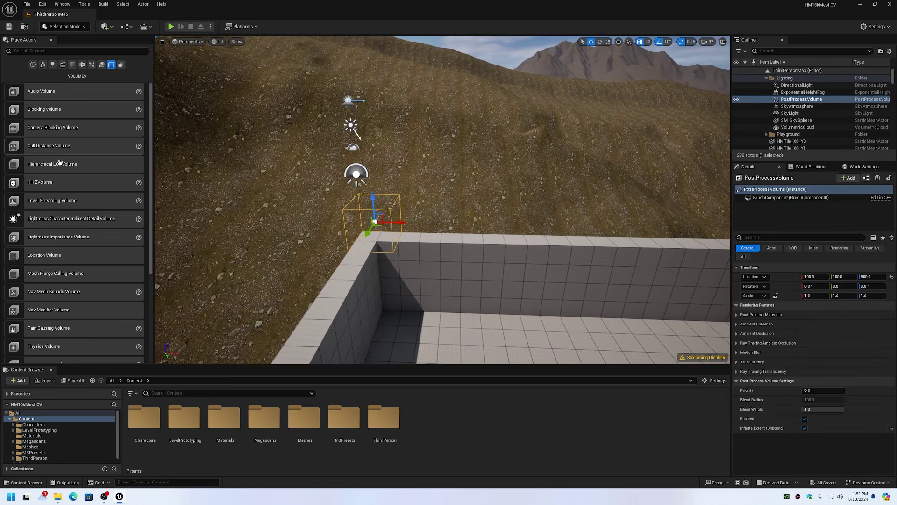
pyautogui.moveTo(48, 150); pyautogui.dragTo(420, 241)
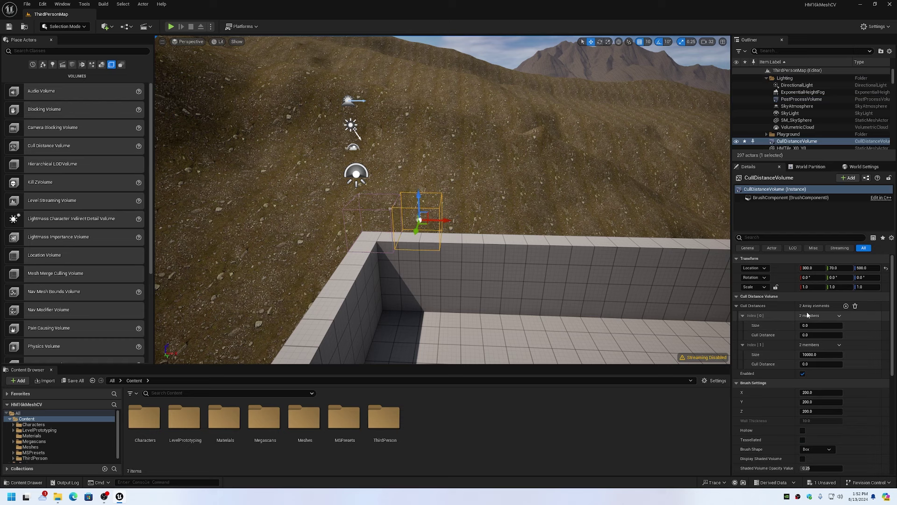
# Set the cull distance volume's scale to 100000 in X, 100000 in Y and 10000 in Z.
pyautogui.click(820, 287)
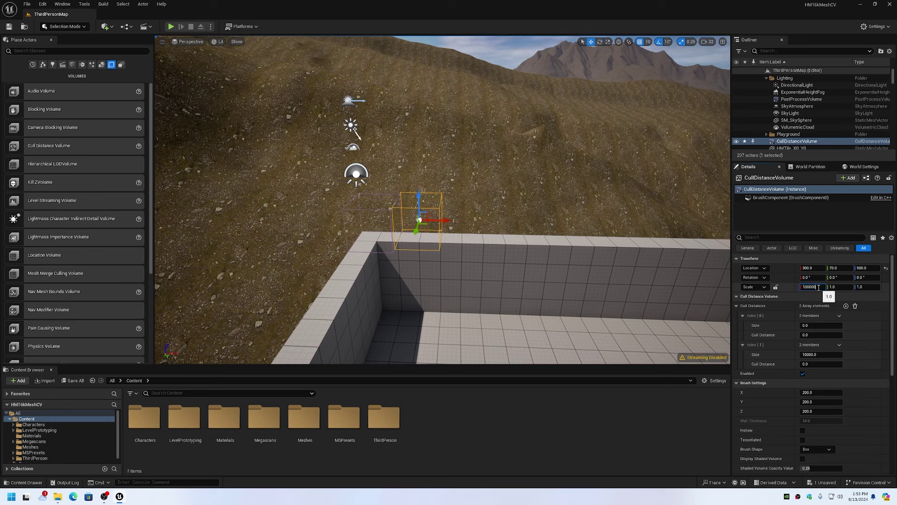
pyautogui.write('100000')
pyautogui.press('Tab')
pyautogui.write('10000')
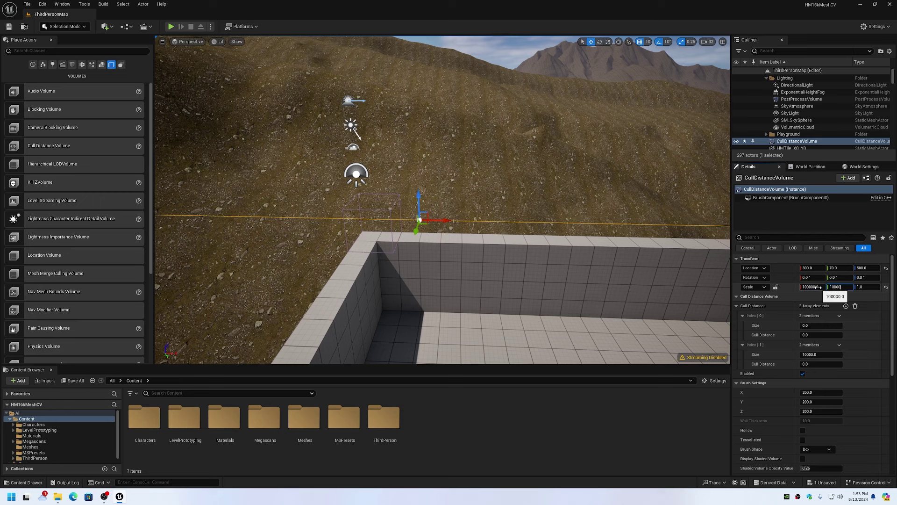
pyautogui.write('0')
pyautogui.press('Tab')
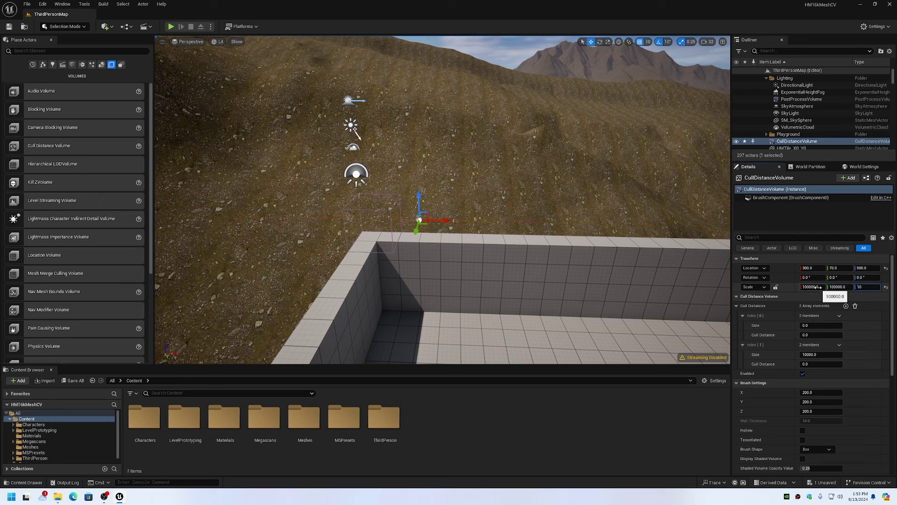
pyautogui.press('Tab')
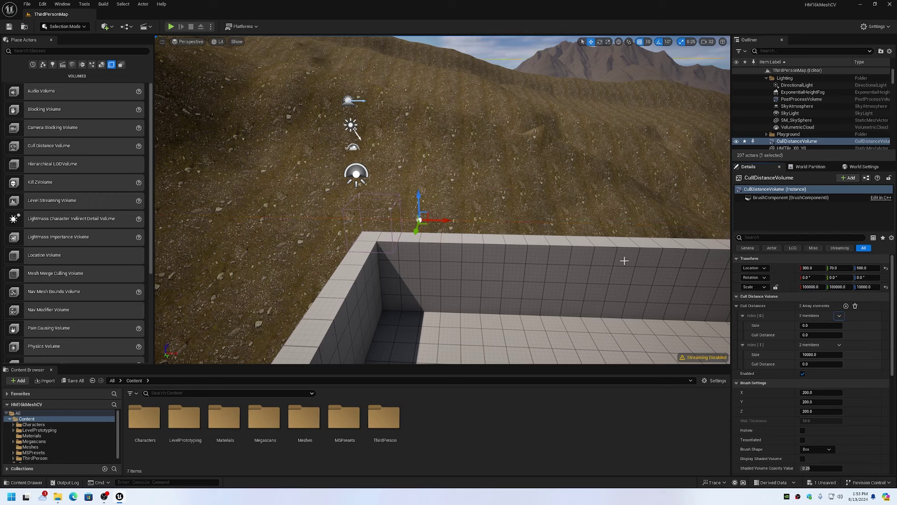
# Inspect the enlarged volume's extent over the terrain and return the view to PlayerStart2.
pyautogui.moveTo(625, 260); pyautogui.dragTo(625, 261, button='right')
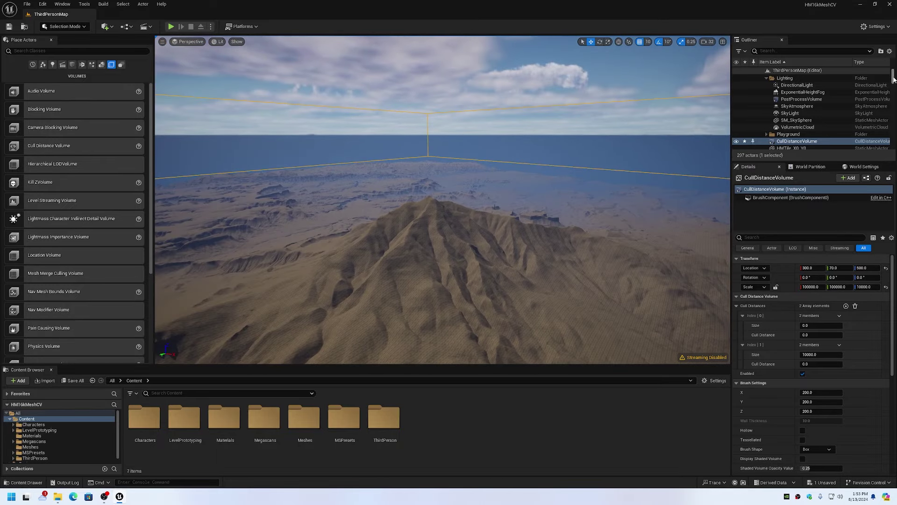
pyautogui.moveTo(893, 78); pyautogui.dragTo(892, 139)
pyautogui.doubleClick(794, 96)
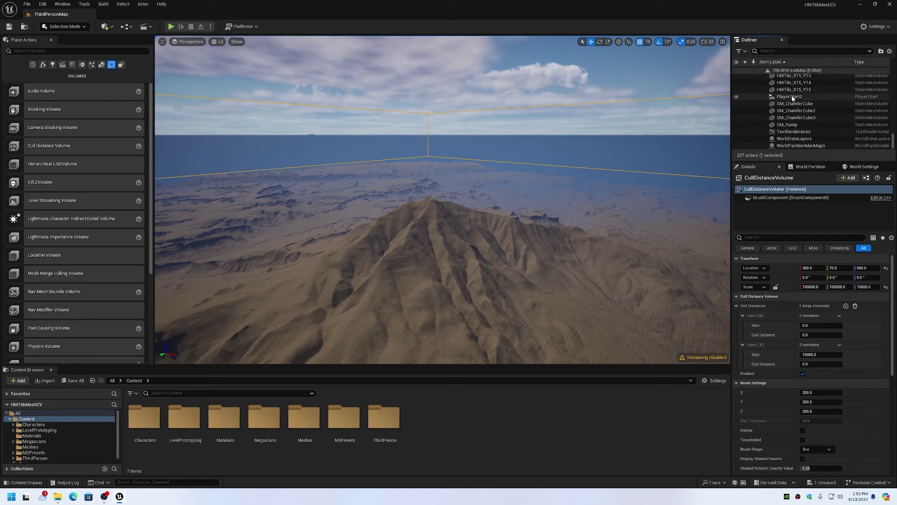
pyautogui.moveTo(442, 200); pyautogui.dragTo(451, 194, button='right')
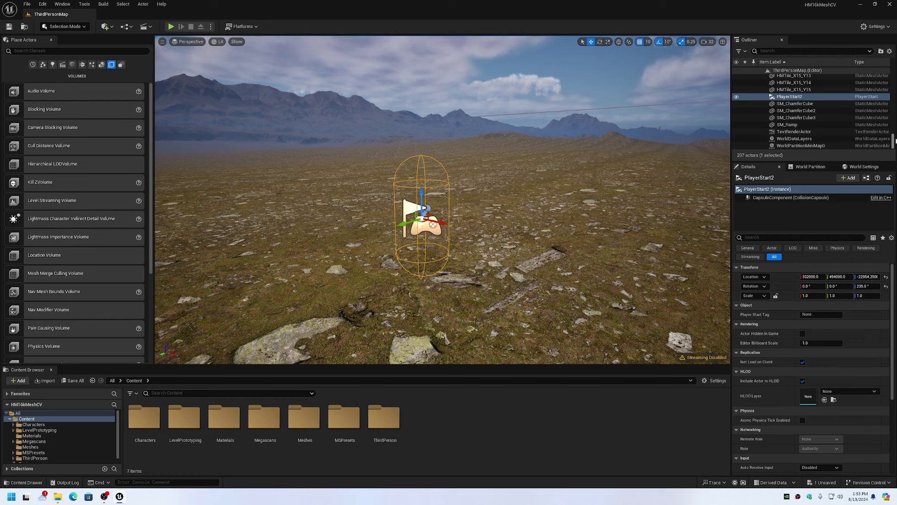
# Set both cull distance entries of the CullDistanceVolume to size 10000000 and cull distance 100000.
pyautogui.moveTo(893, 141); pyautogui.dragTo(893, 74)
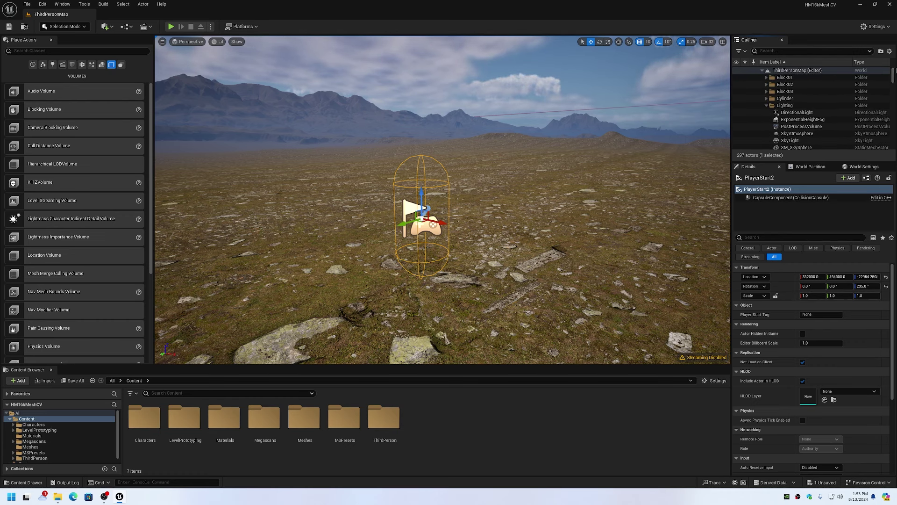
pyautogui.scroll(-3, 822, 118)
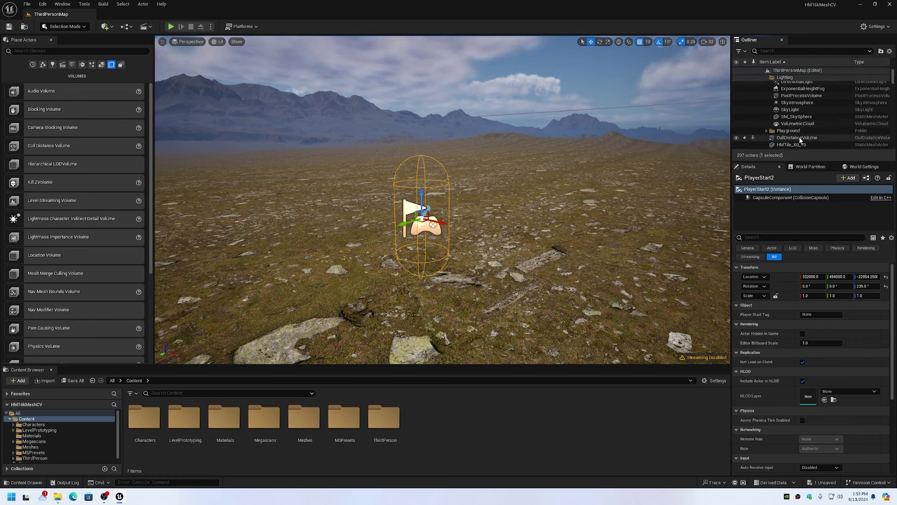
pyautogui.click(799, 138)
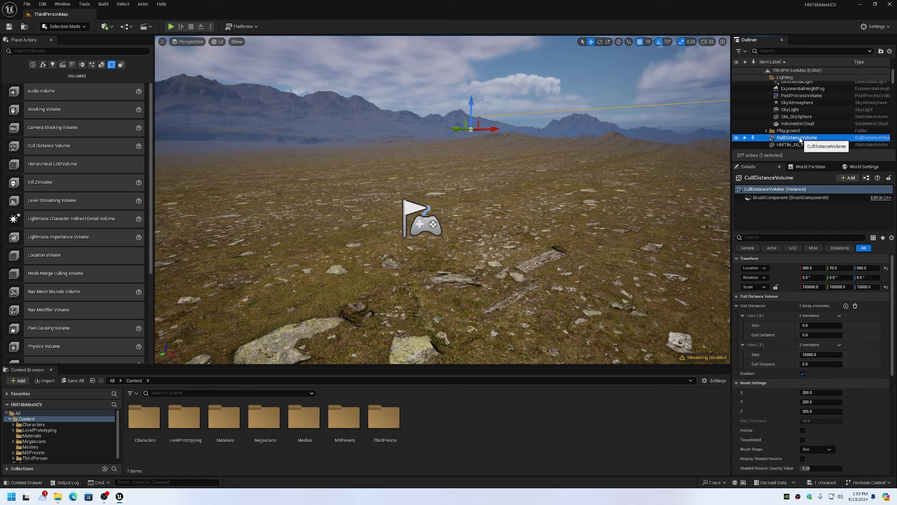
pyautogui.click(817, 325)
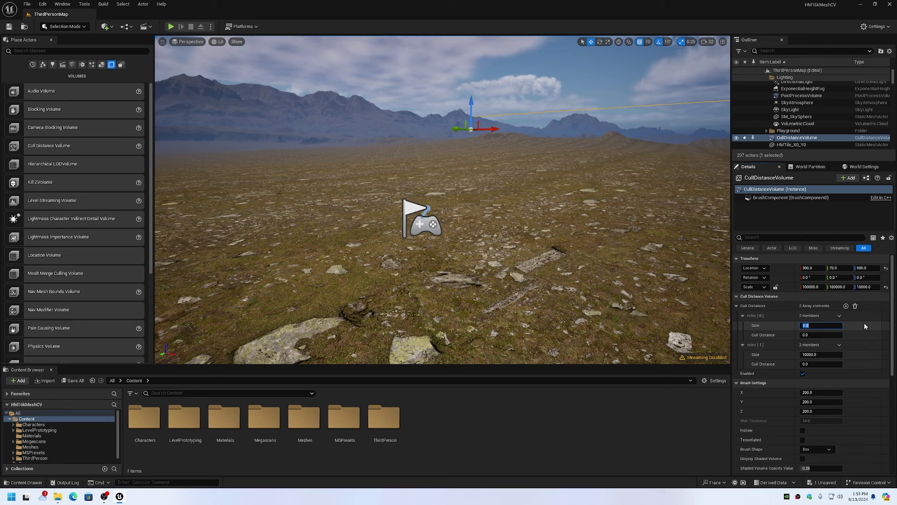
pyautogui.write('10000000')
pyautogui.press('Tab')
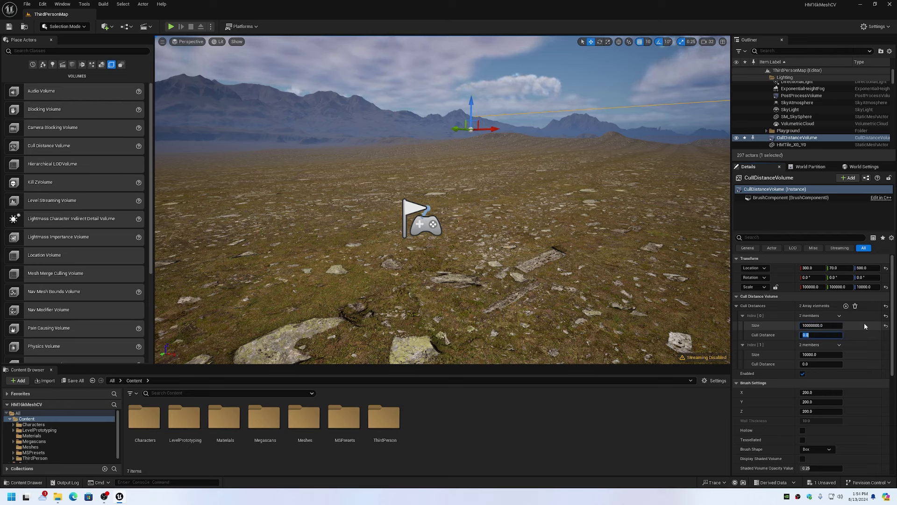
pyautogui.write('100000')
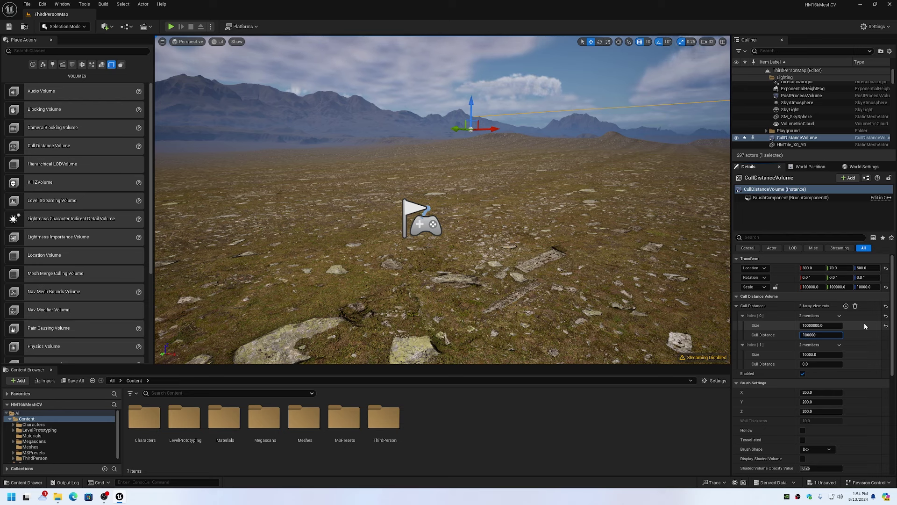
pyautogui.press('Tab')
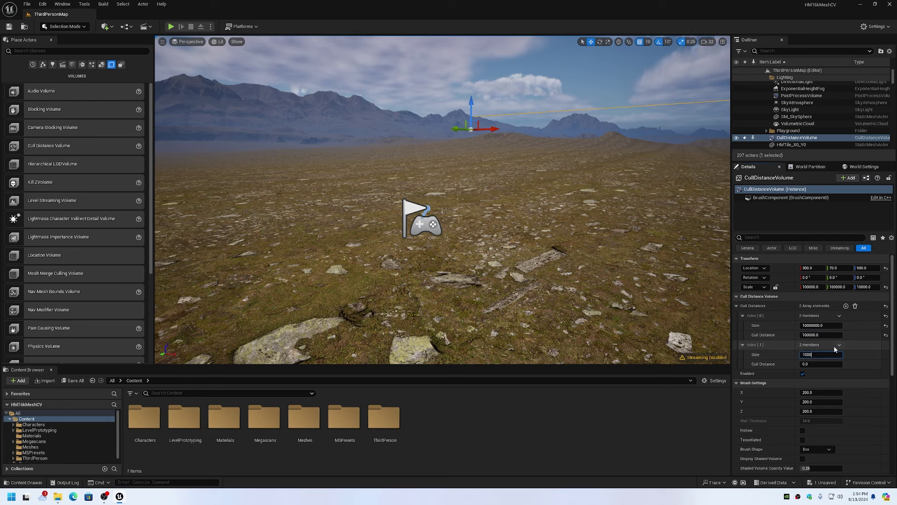
pyautogui.press('Tab')
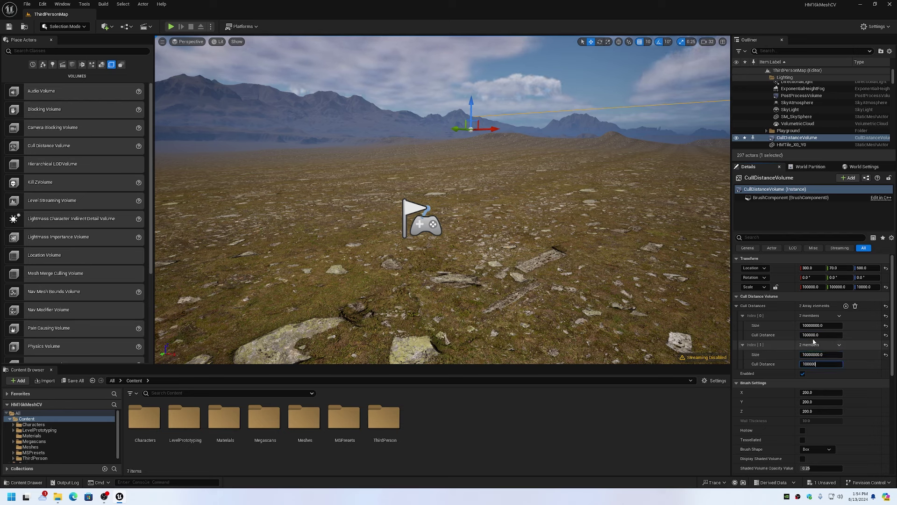
# Play the level briefly with the character moving forward, stop the session and look around PlayerStart2 in the editor.
pyautogui.click(171, 27)
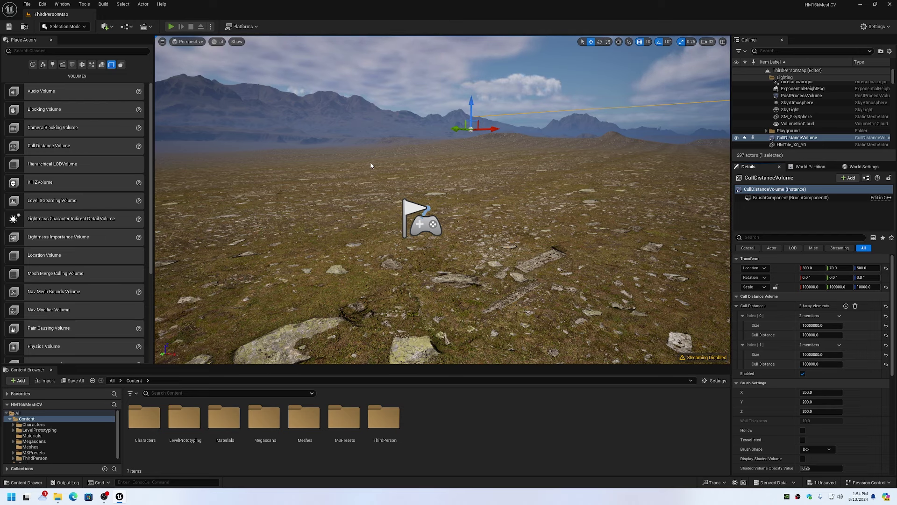
pyautogui.press('w')
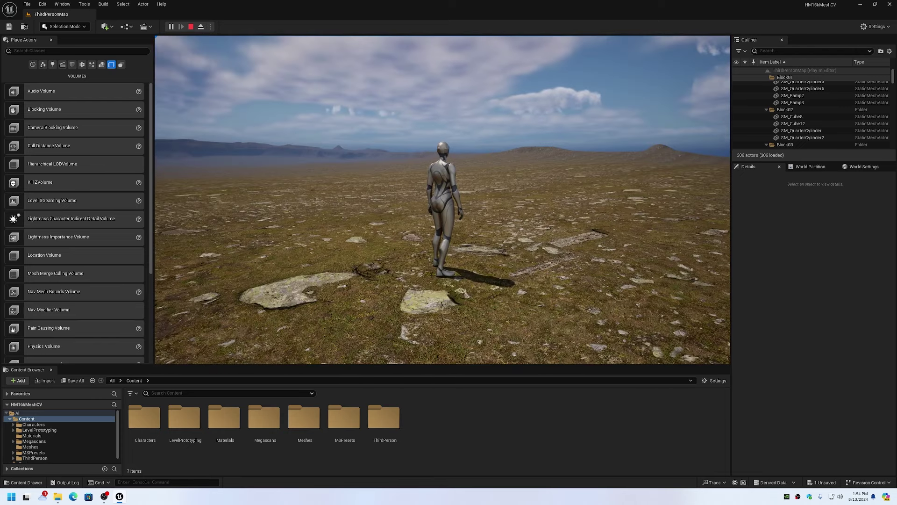
pyautogui.press('Escape')
pyautogui.moveTo(367, 186)
pyautogui.mouseDown(button='right')
pyautogui.moveTo(389, 185)
pyautogui.moveTo(367, 188)
pyautogui.mouseUp(button='right')
pyautogui.press('s')
pyautogui.press('w')
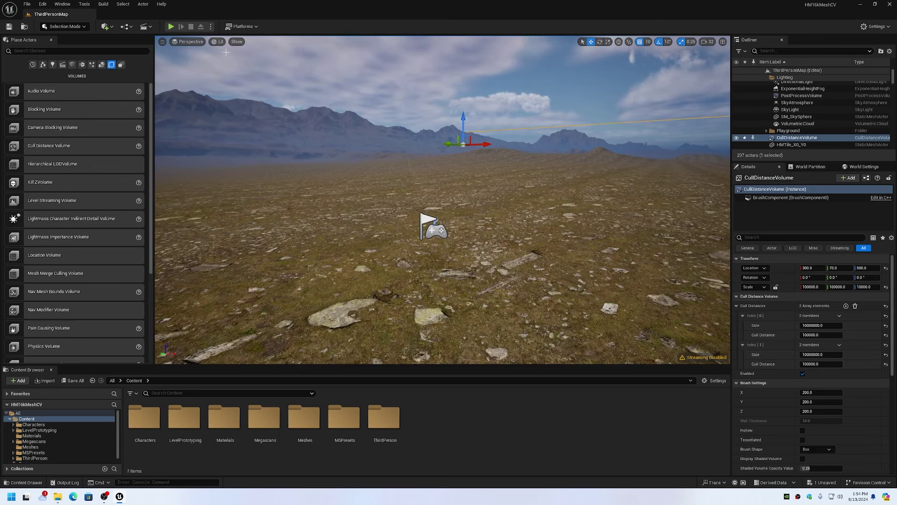
# Play the level again and run the character across the terrain to examine how distant tiles are culled.
pyautogui.click(171, 27)
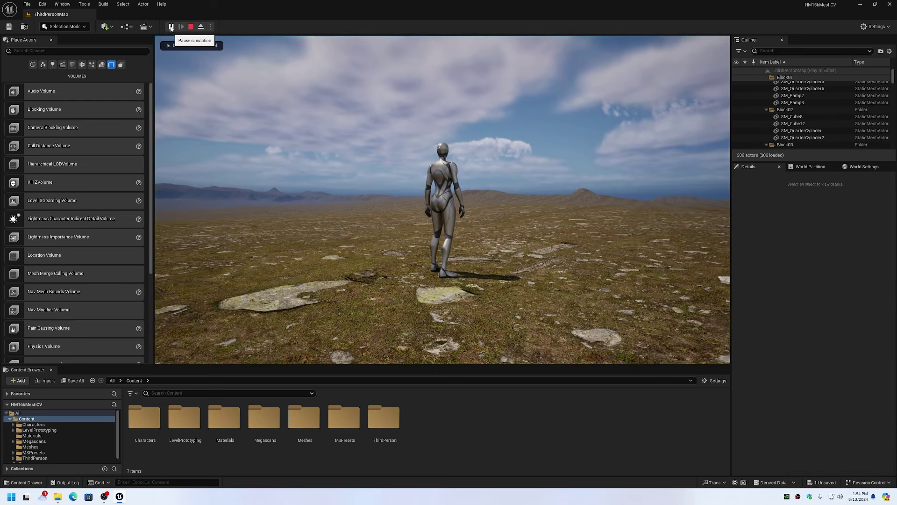
pyautogui.click(413, 194)
pyautogui.press('w')
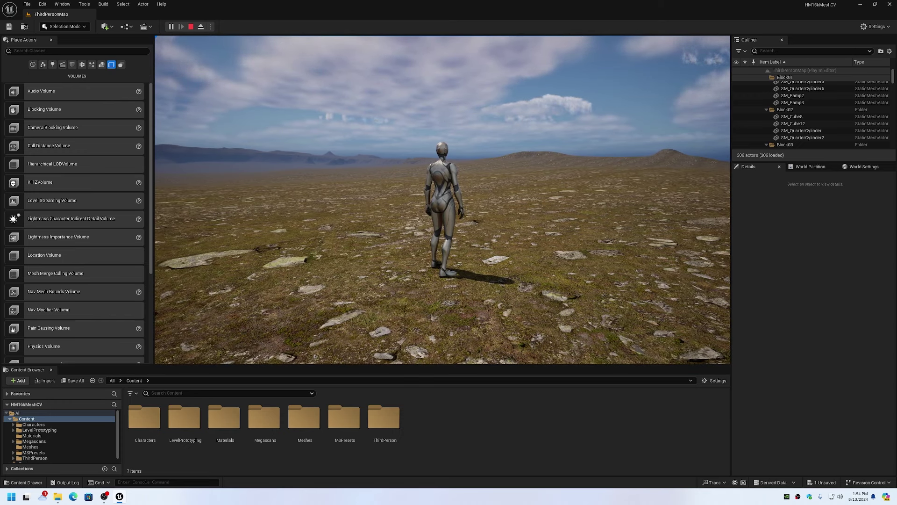
pyautogui.press('w')
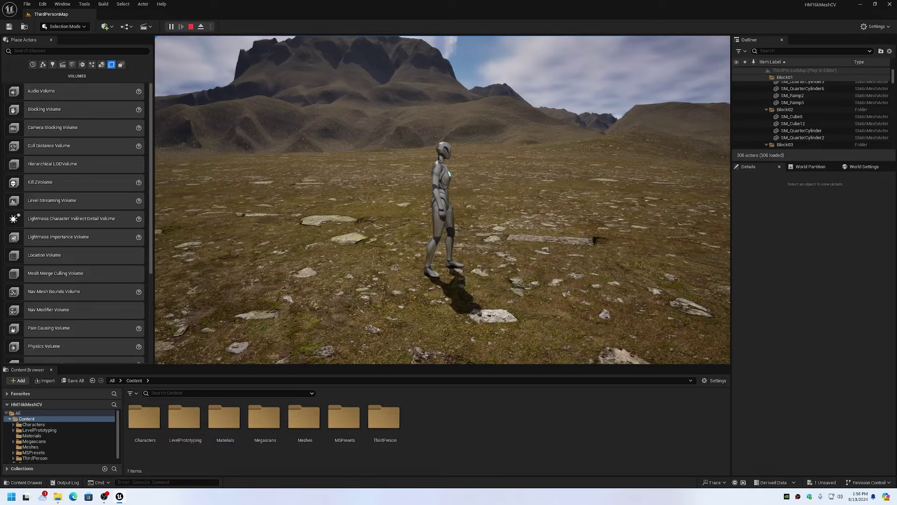
pyautogui.press('w')
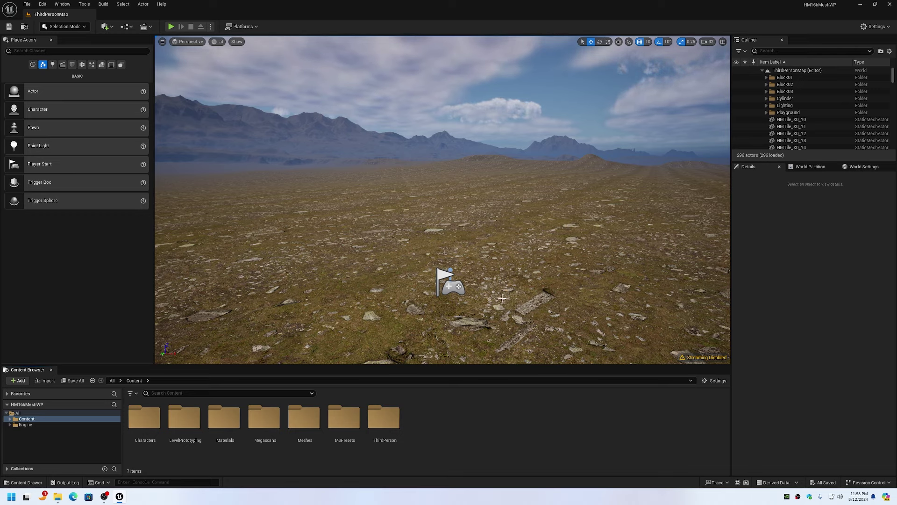
# Look over the terrain and focus the viewport on the PlayerStart2 actor.
pyautogui.press('e')
pyautogui.moveTo(503, 300); pyautogui.dragTo(503, 300, button='right')
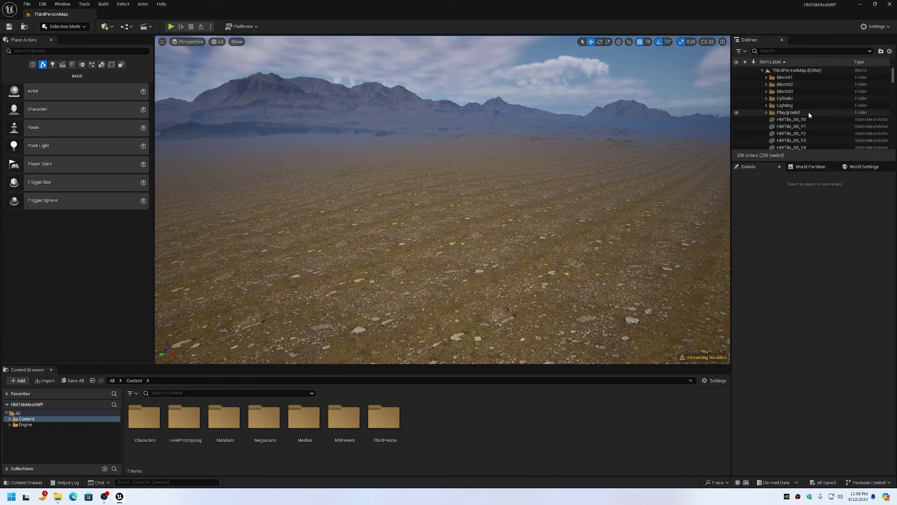
pyautogui.moveTo(893, 73); pyautogui.dragTo(893, 140)
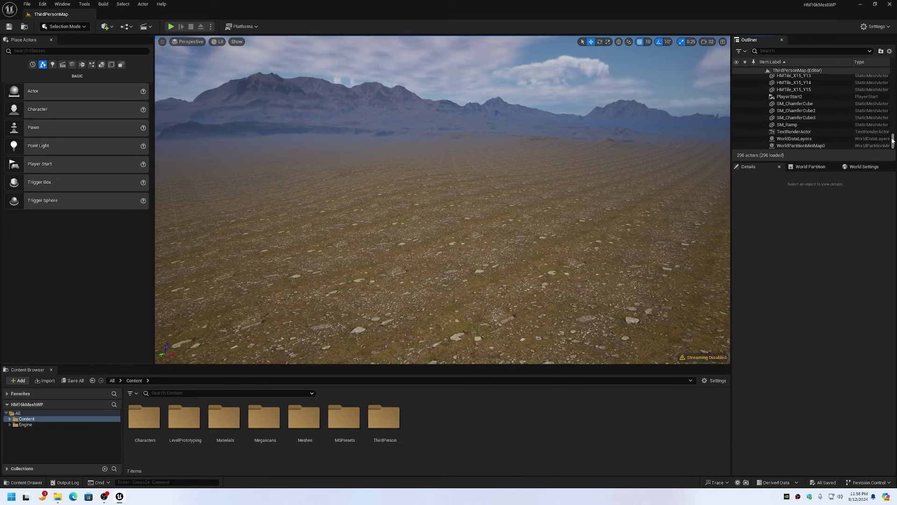
pyautogui.doubleClick(789, 97)
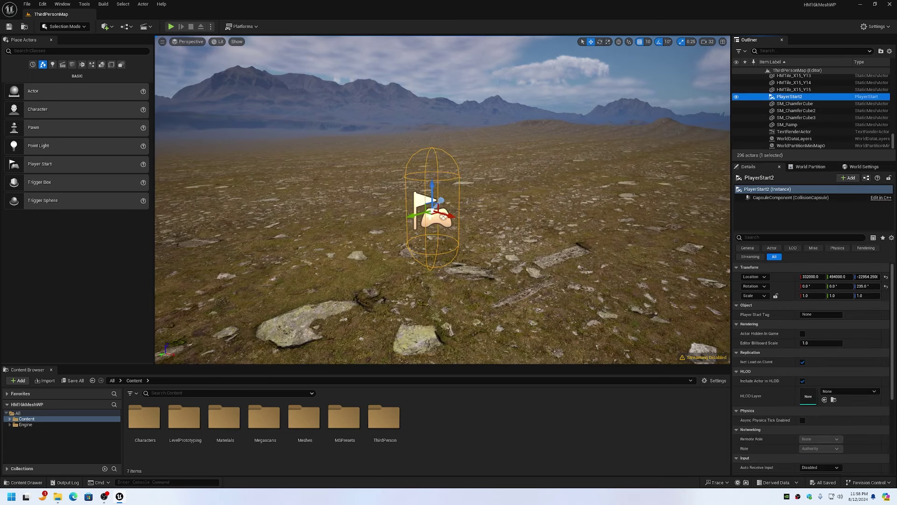
# Select the HMTile_X0_Y0 terrain tile and filter its details by "spat" to check its spatial loading option.
pyautogui.moveTo(893, 140); pyautogui.dragTo(894, 77)
pyautogui.click(812, 92)
pyautogui.scroll(6, 812, 108)
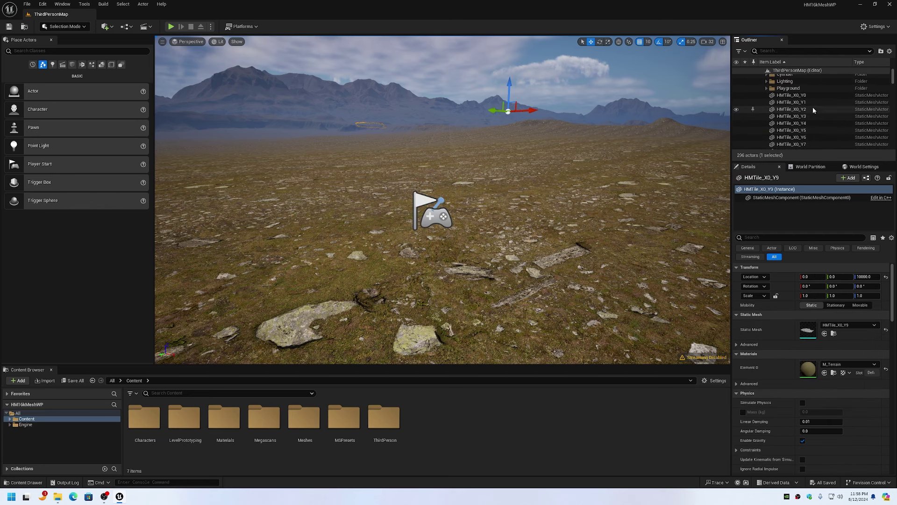
pyautogui.scroll(-1, 812, 108)
pyautogui.click(788, 104)
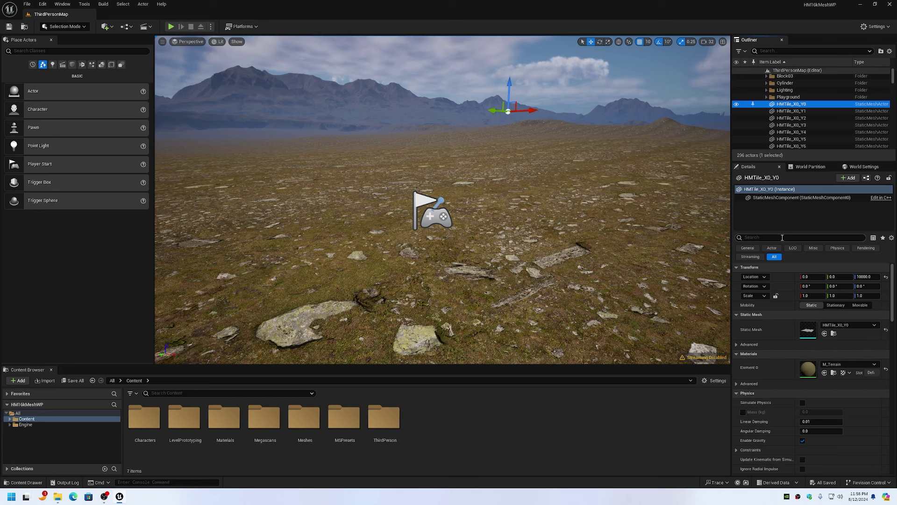
pyautogui.click(782, 238)
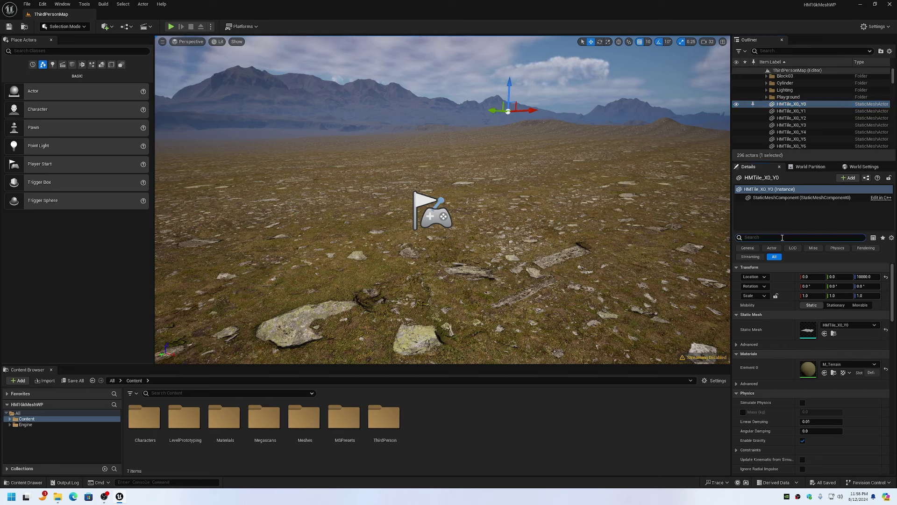
pyautogui.write('spat')
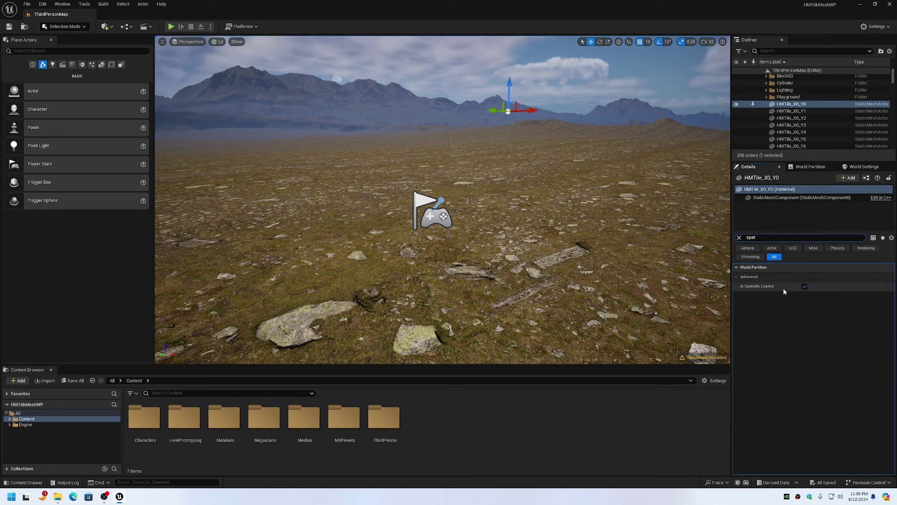
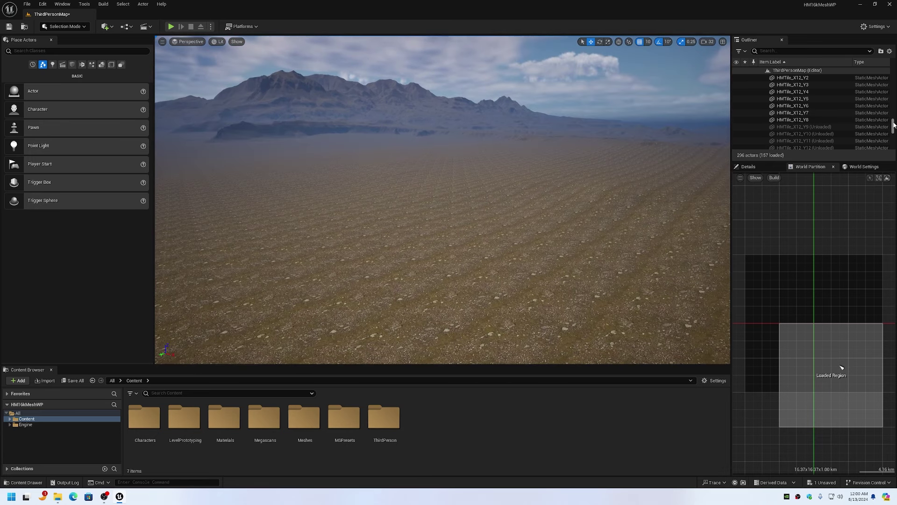
# Focus the viewport on the PlayerStart2 actor and unload the loaded region in World Partition.
pyautogui.moveTo(894, 125)
pyautogui.mouseDown()
pyautogui.moveTo(894, 88)
pyautogui.moveTo(894, 141)
pyautogui.mouseUp()
pyautogui.click(789, 97)
pyautogui.doubleClick(789, 97)
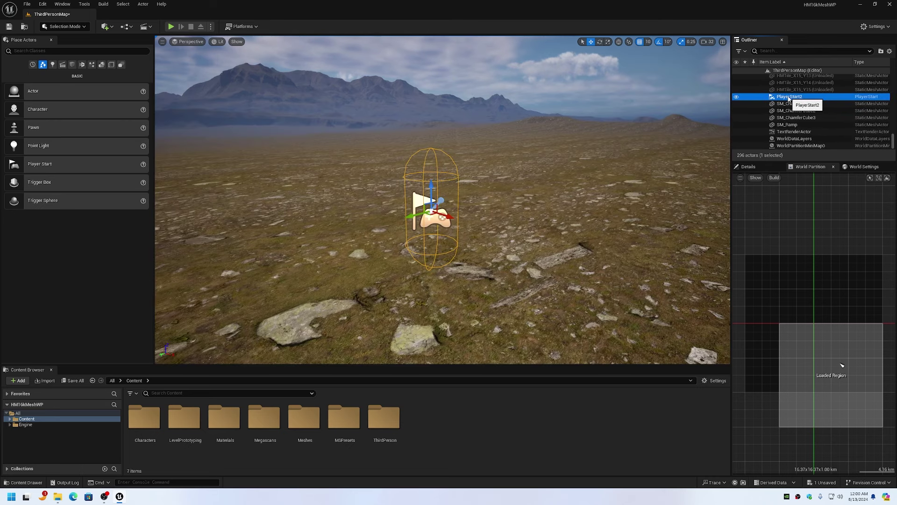
pyautogui.rightClick(821, 353)
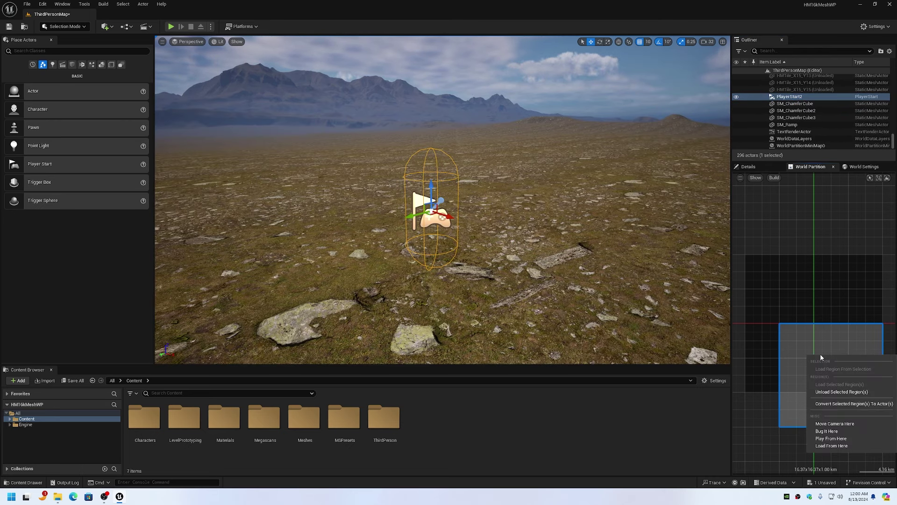
pyautogui.click(836, 394)
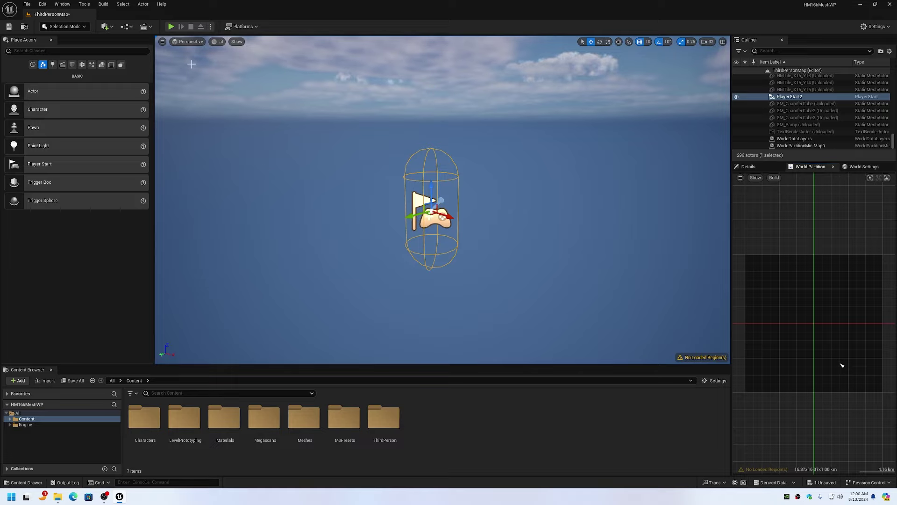
# Play the level, speed the game up with the console command "slomo 4" and run the character across the terrain to examine tile streaming.
pyautogui.click(171, 27)
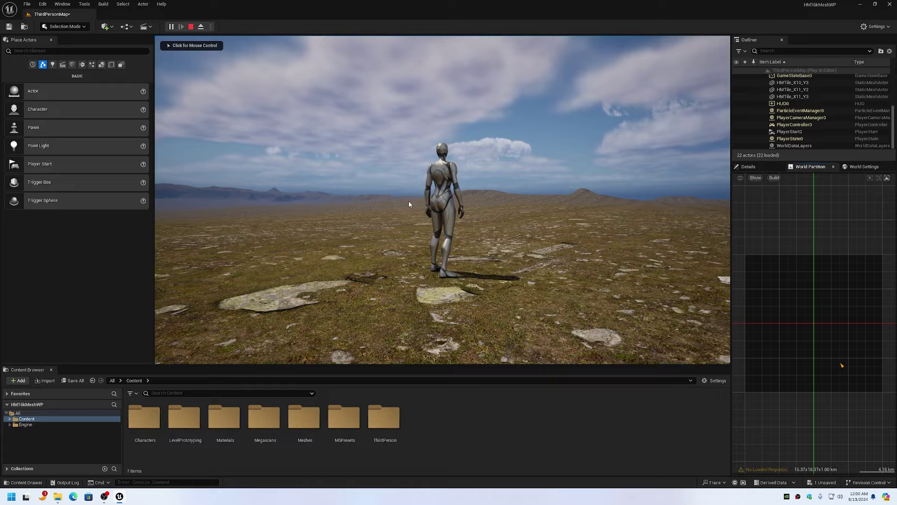
pyautogui.click(408, 201)
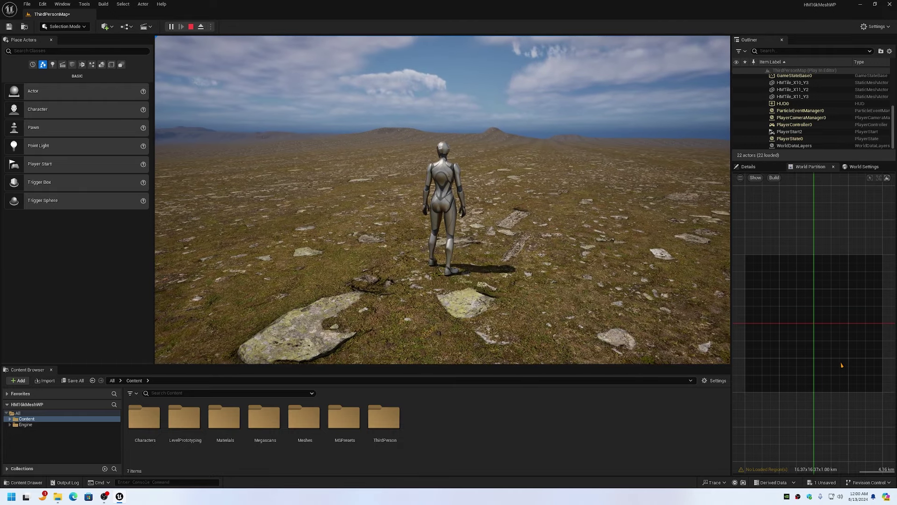
pyautogui.press('`')
pyautogui.write('slomo 4')
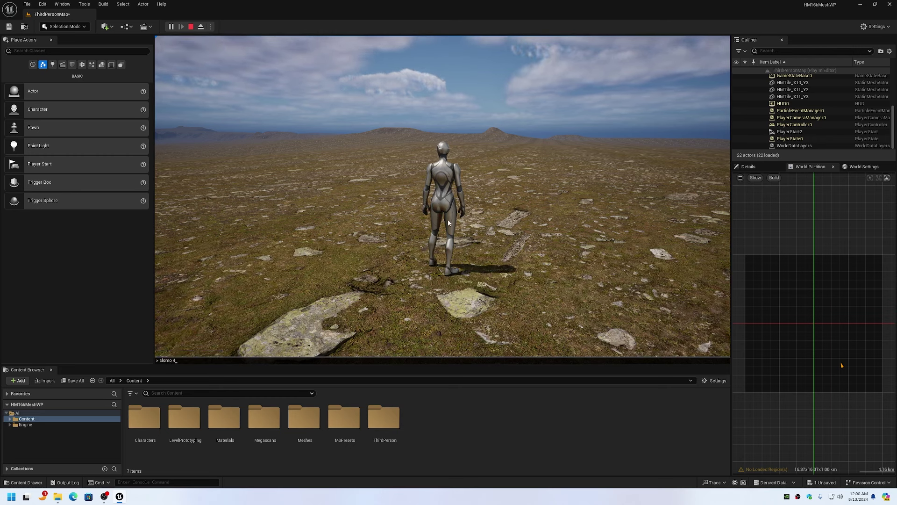
pyautogui.press('Return')
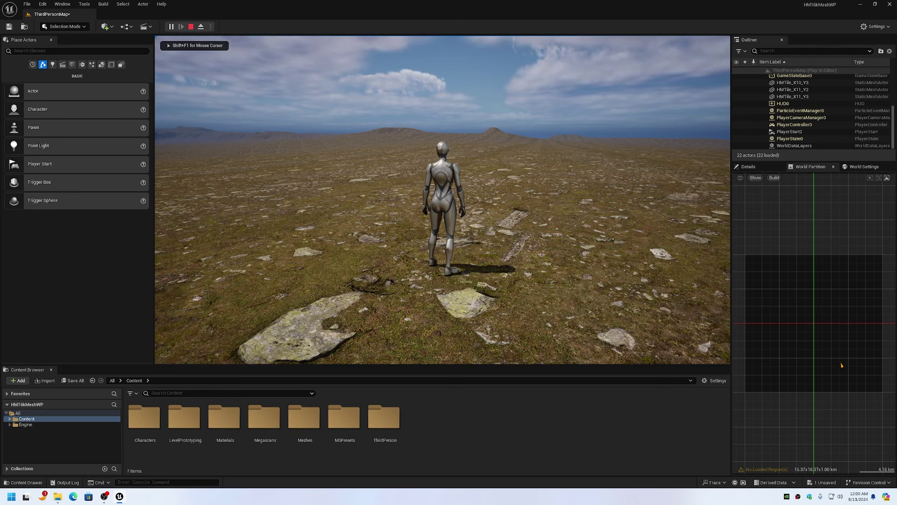
pyautogui.press('w')
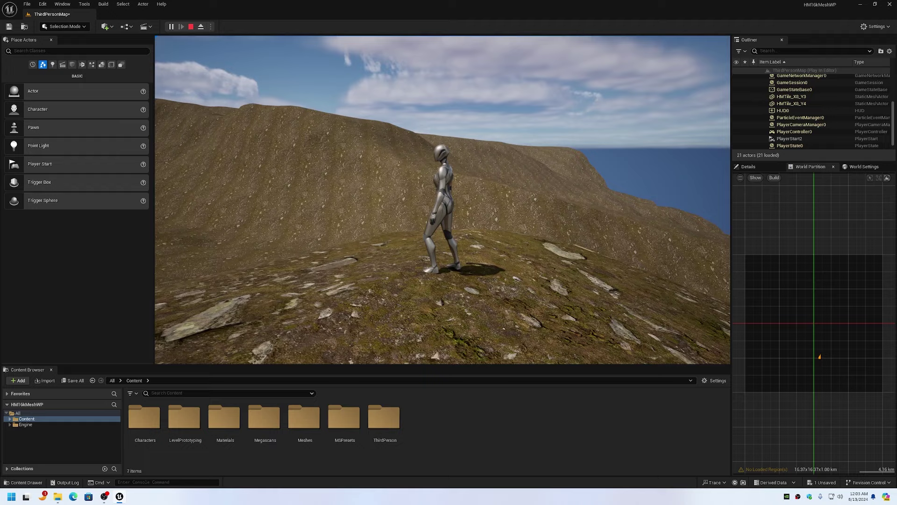
pyautogui.press('w')
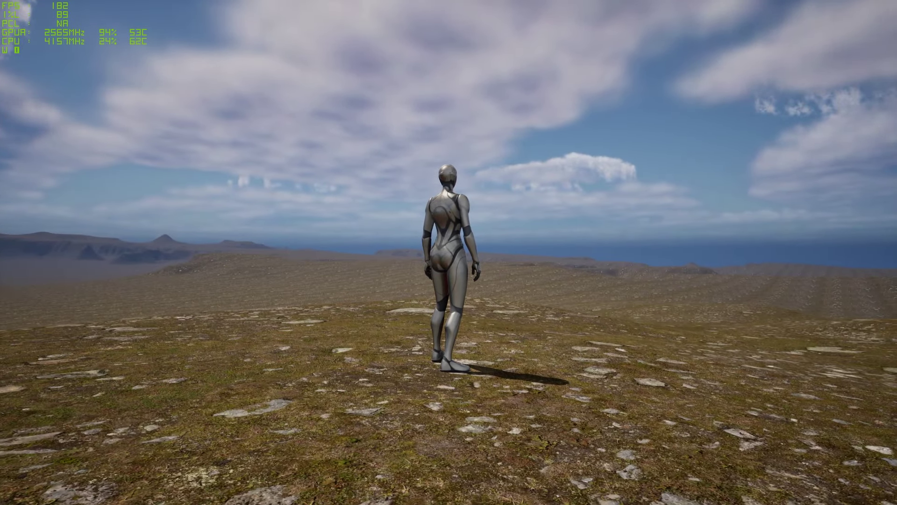
# Show the memory statistics in the running game with the console command "stat memory", read them and toggle them off again.
pyautogui.press('`')
pyautogui.write('stat')
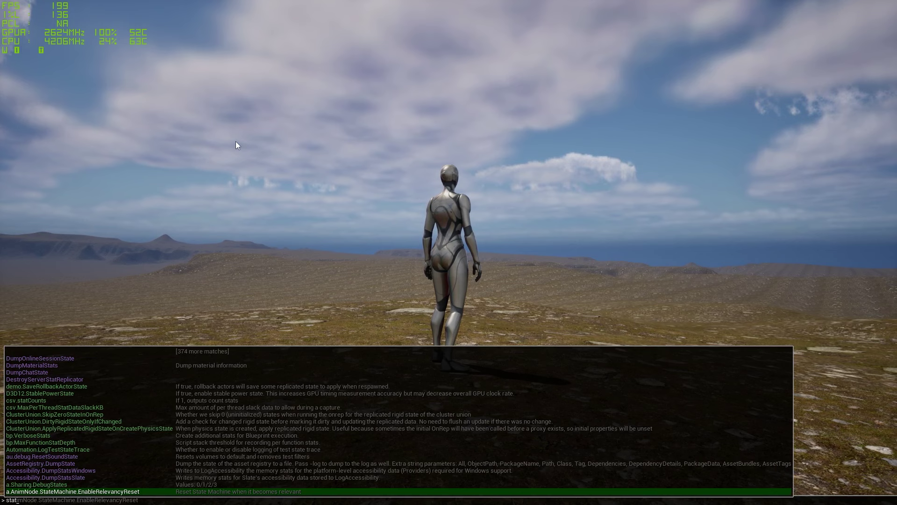
pyautogui.write(' memory')
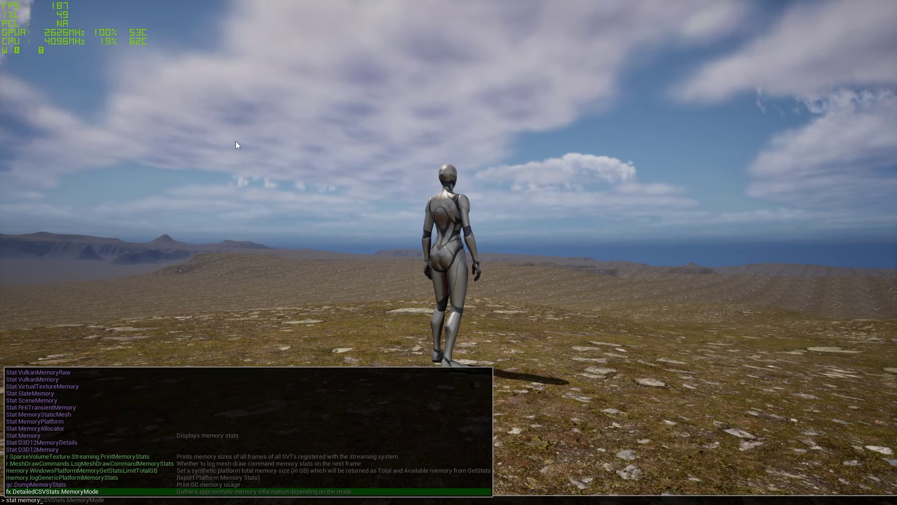
pyautogui.press('Return')
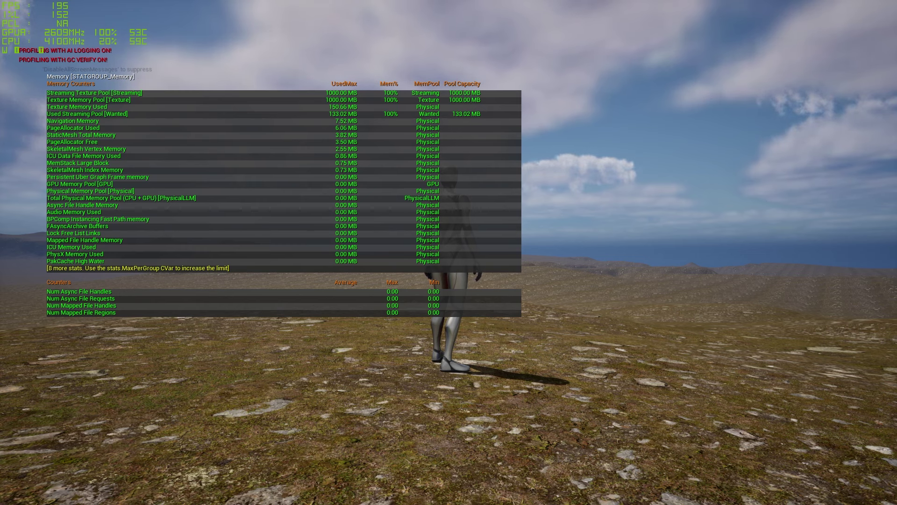
pyautogui.press('`')
pyautogui.write('stat')
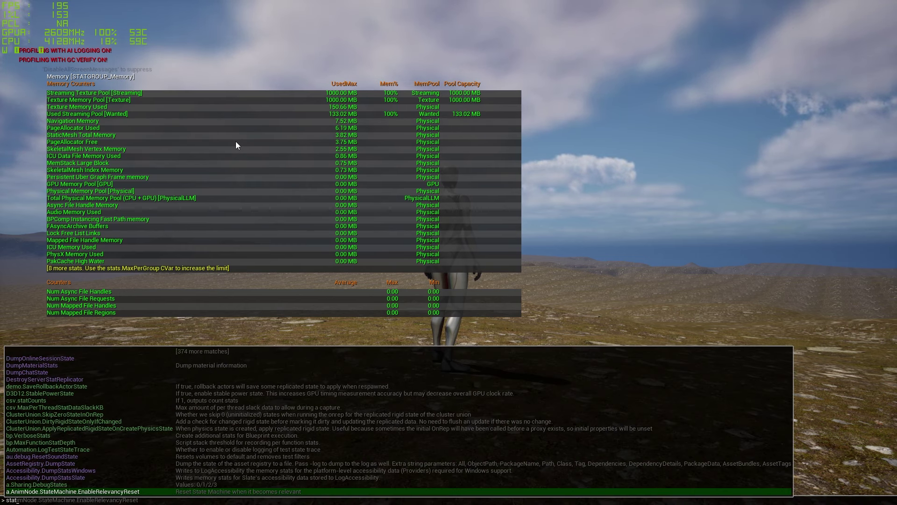
pyautogui.write(' memory')
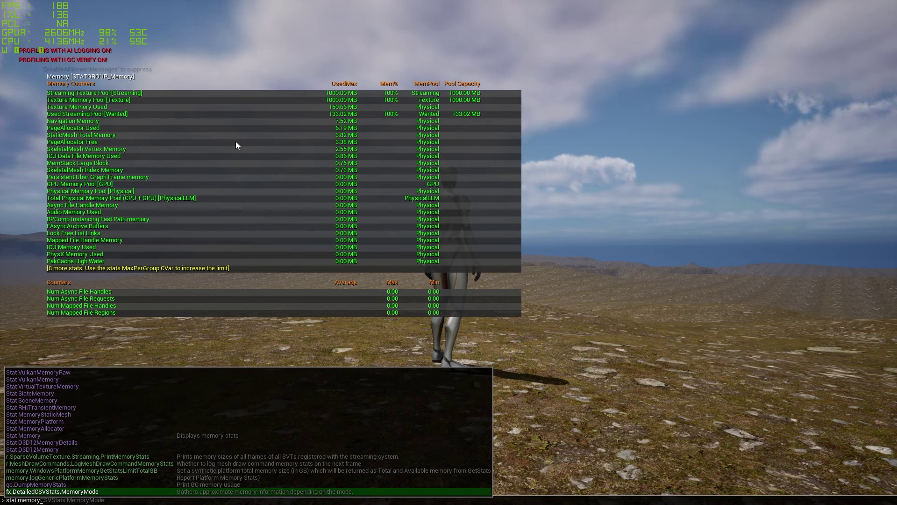
pyautogui.press('Return')
# Examine the GPU memory and draw counters with "stat rhi", clear them with "stat none" and continue moving the character.
pyautogui.press('`')
pyautogui.write('stat')
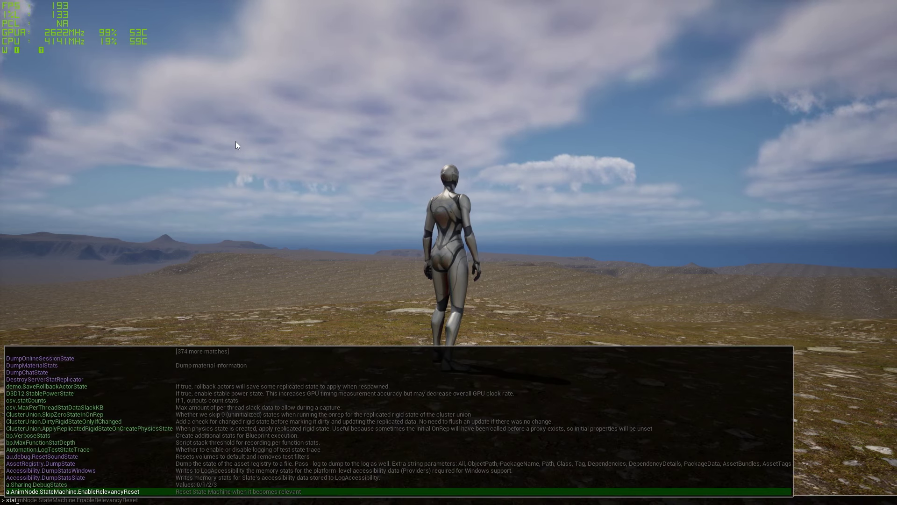
pyautogui.write(' rhi')
pyautogui.press('Return')
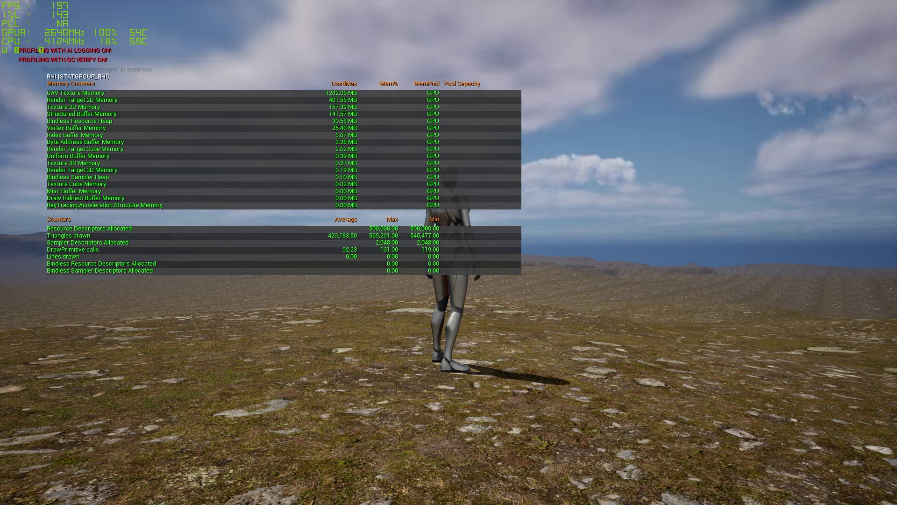
pyautogui.press('`')
pyautogui.write('stat ')
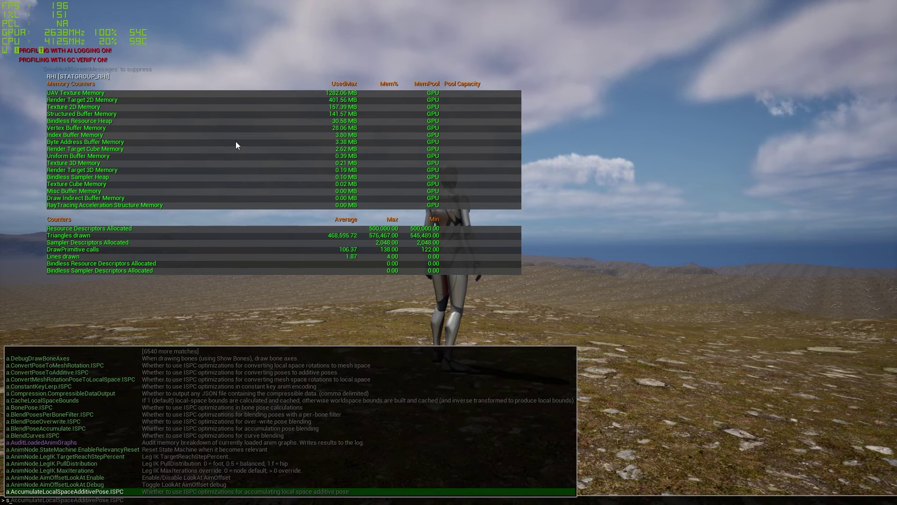
pyautogui.write('none')
pyautogui.press('Return')
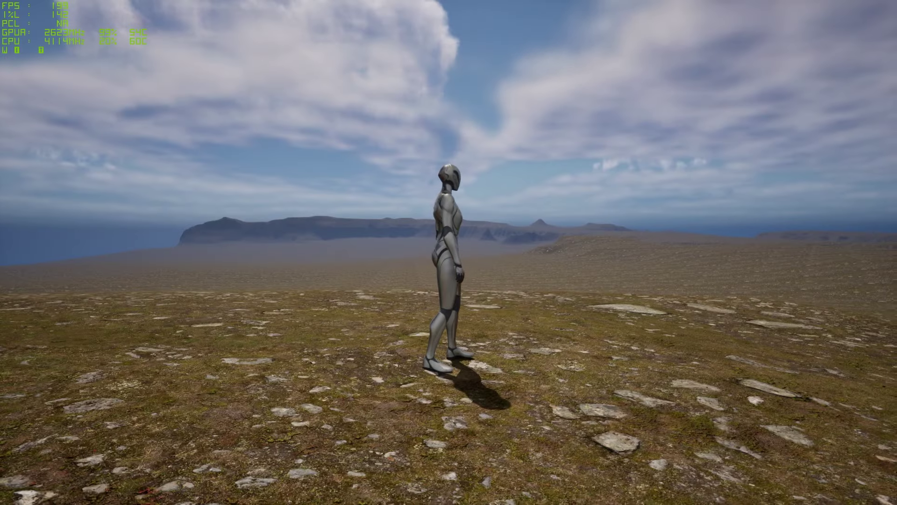
pyautogui.press('w')
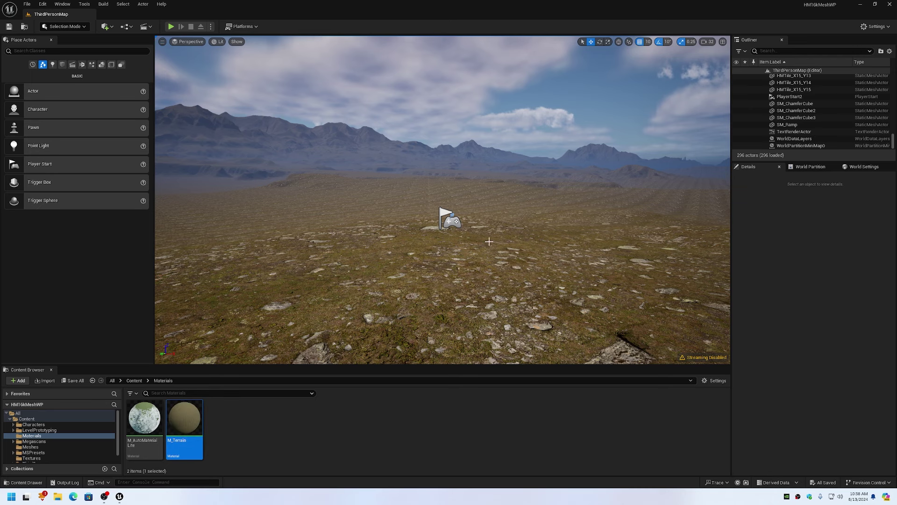
# Look over the terrain around the player start, examine the M_Terrain material graph and close it.
pyautogui.press('w')
pyautogui.moveTo(500, 259); pyautogui.dragTo(499, 259, button='right')
pyautogui.press('s')
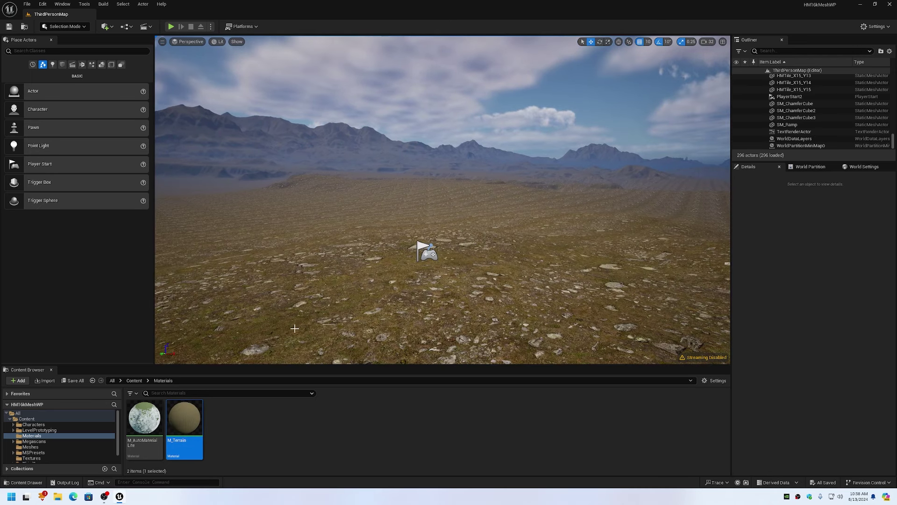
pyautogui.doubleClick(185, 416)
pyautogui.moveTo(279, 263); pyautogui.dragTo(358, 279, button='right')
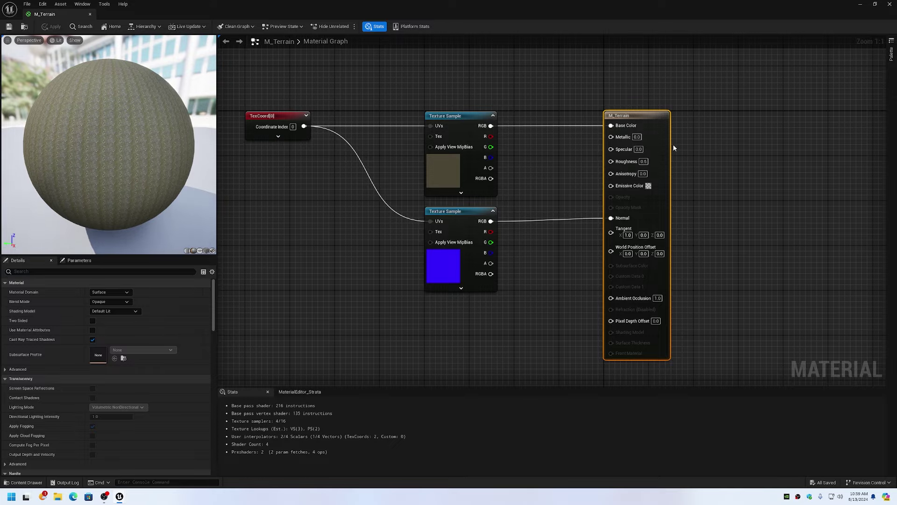
pyautogui.click(890, 4)
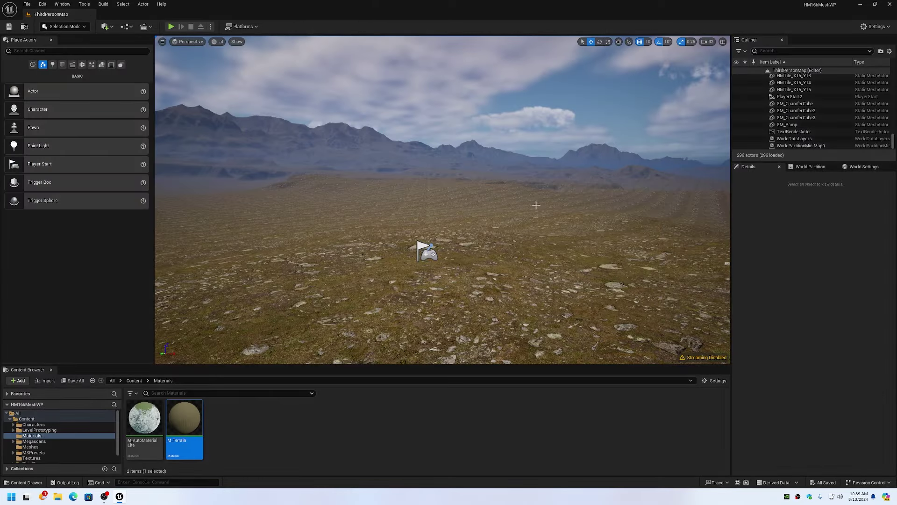
# Examine the M_AutoMaterialLite material graph, including its Rock Detail, Rock and Grass with Near Far Distance Tiling groups, and close it.
pyautogui.moveTo(537, 205); pyautogui.dragTo(520, 216, button='right')
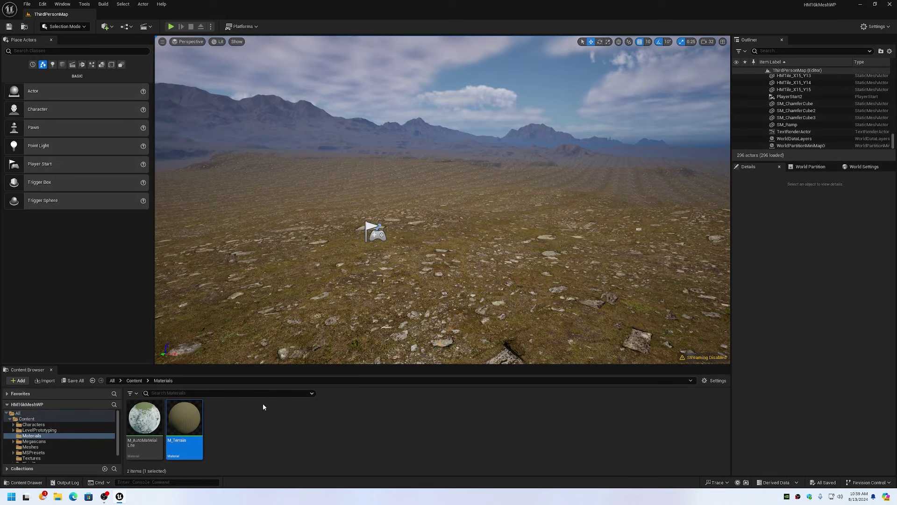
pyautogui.doubleClick(144, 420)
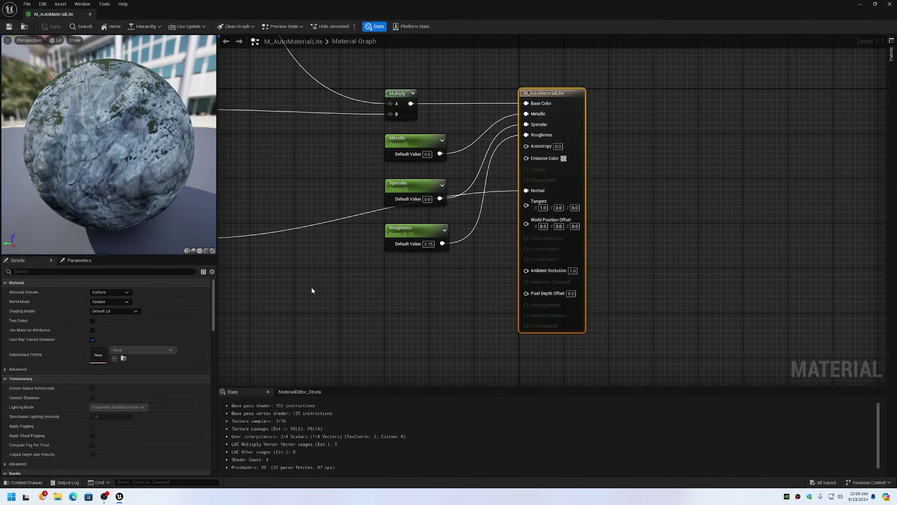
pyautogui.scroll(-5, 312, 287)
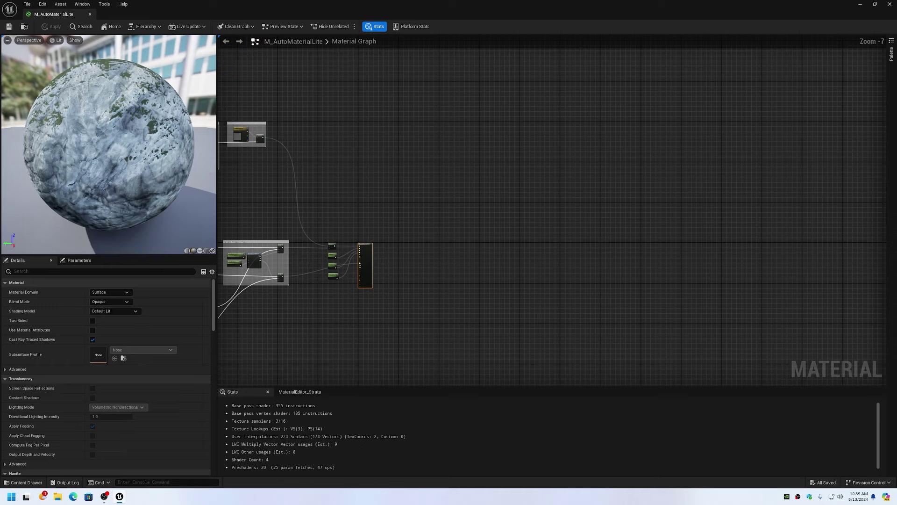
pyautogui.moveTo(311, 287); pyautogui.dragTo(522, 286, button='right')
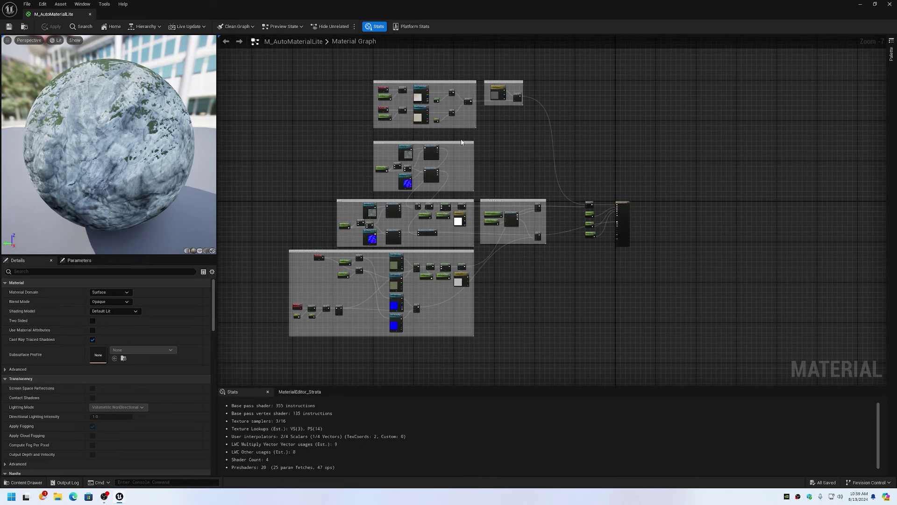
pyautogui.click(456, 150)
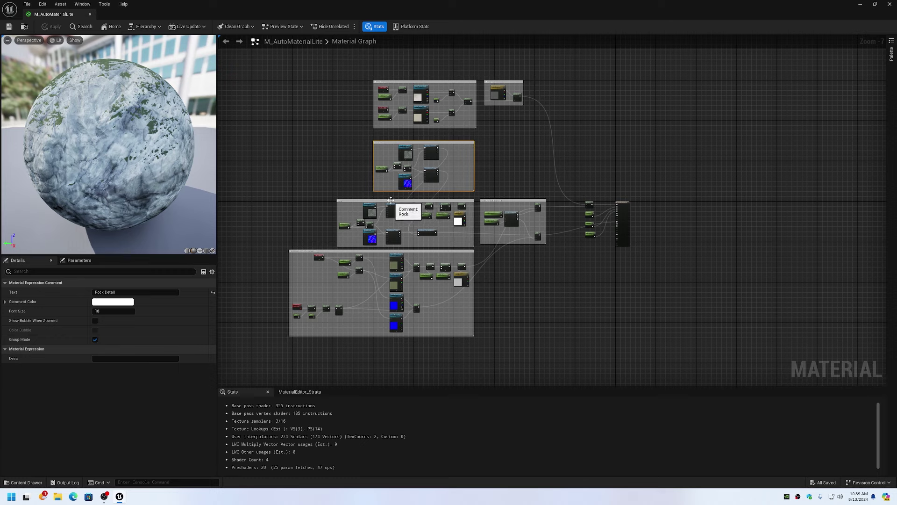
pyautogui.click(409, 201)
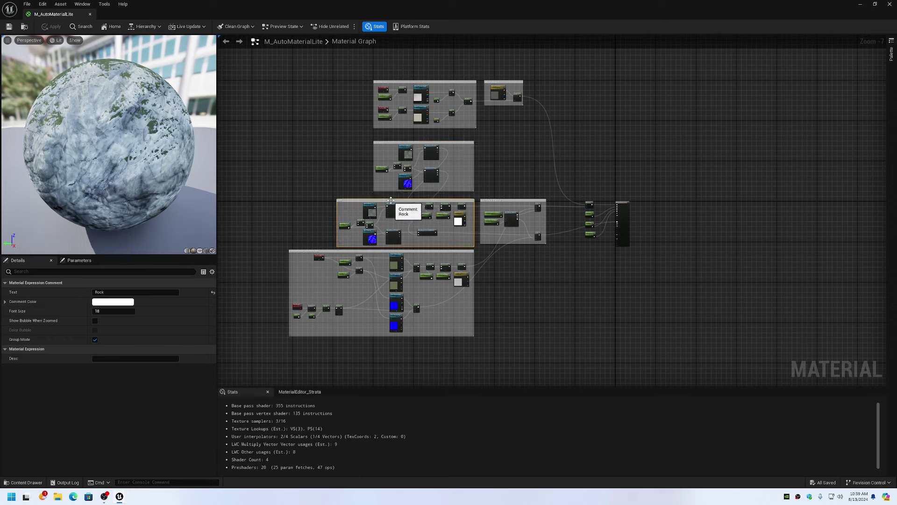
pyautogui.click(328, 252)
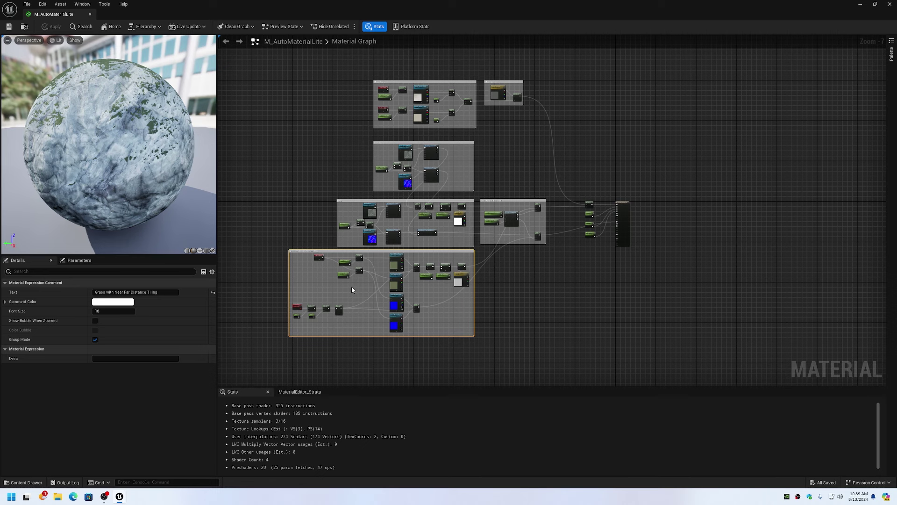
pyautogui.click(890, 4)
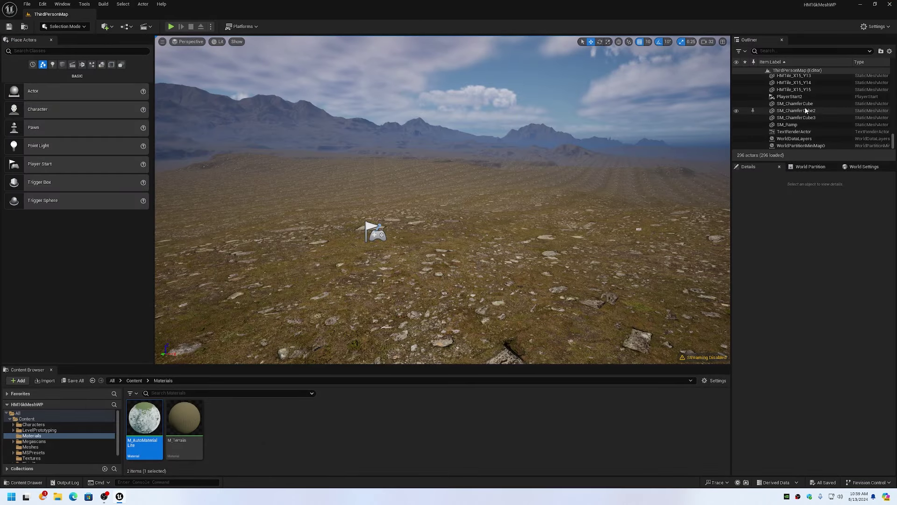
# Select all terrain tiles from HMTile_X0_Y0 to HMTile_X15_Y15 and assign M_AutoMaterialLite to their Element 0 material slot.
pyautogui.scroll(5, 806, 111)
pyautogui.scroll(15, 805, 110)
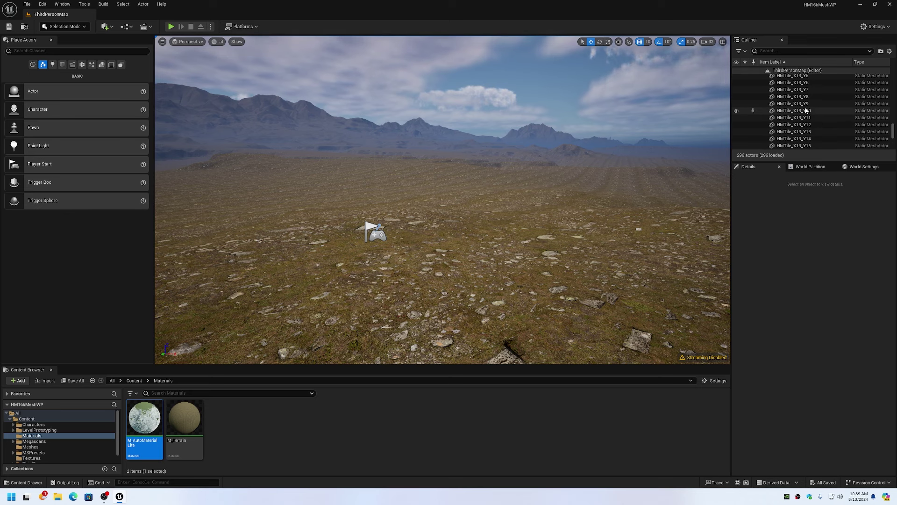
pyautogui.scroll(2, 805, 110)
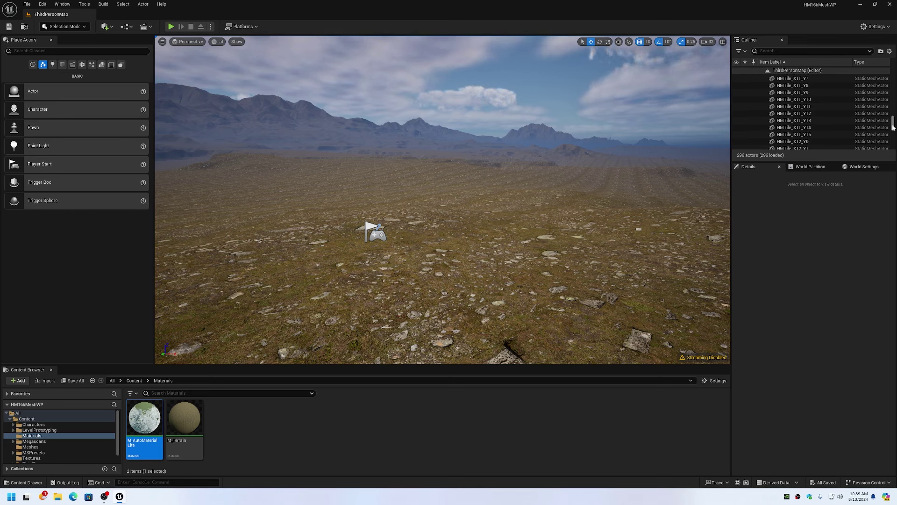
pyautogui.moveTo(893, 123)
pyautogui.mouseDown()
pyautogui.moveTo(892, 80)
pyautogui.moveTo(891, 119)
pyautogui.mouseUp()
pyautogui.click(790, 105)
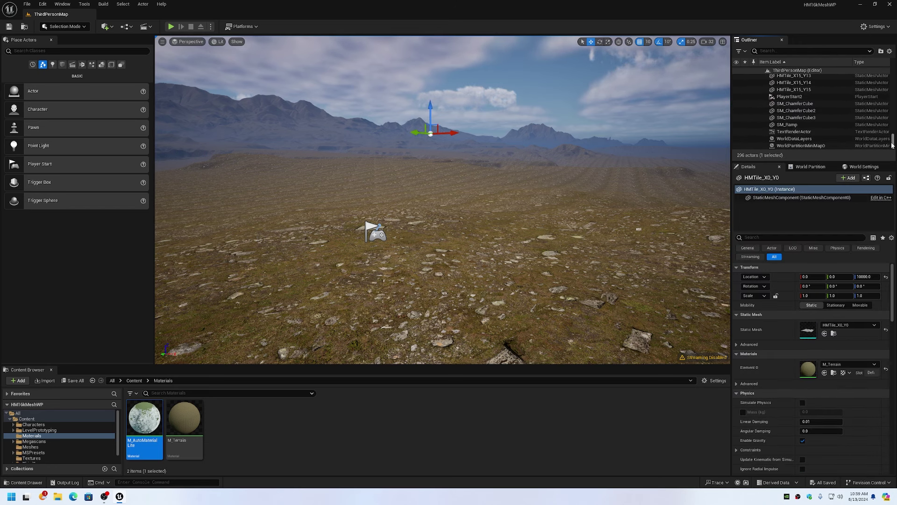
pyautogui.keyDown('shift'); pyautogui.click(785, 90); pyautogui.keyUp('shift')
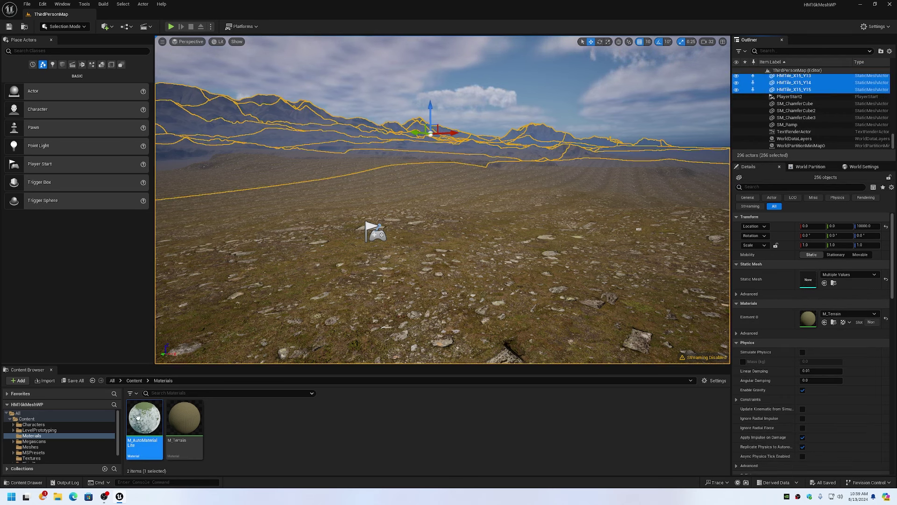
pyautogui.moveTo(144, 418); pyautogui.dragTo(813, 317)
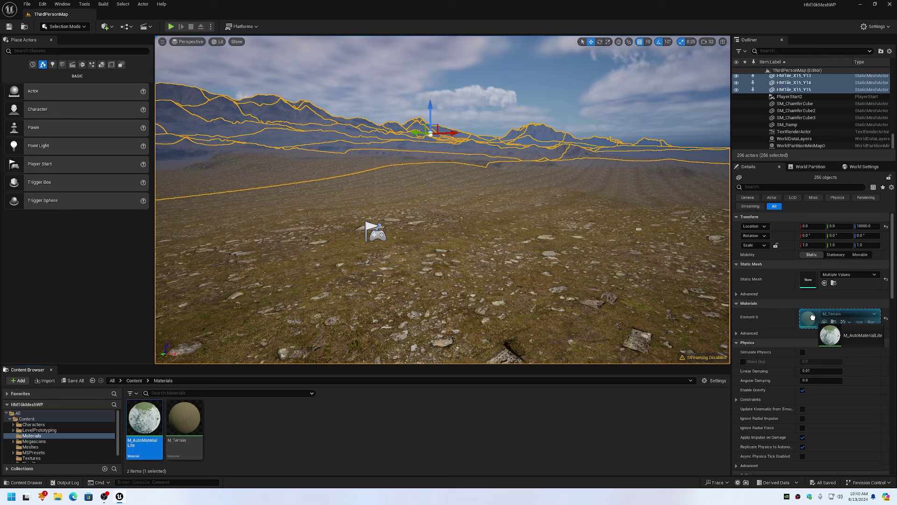
# Apply M_AutoMaterialLite to the Element 0 material slot of the selected terrain tiles and clear the selection.
pyautogui.moveTo(813, 317); pyautogui.dragTo(813, 318)
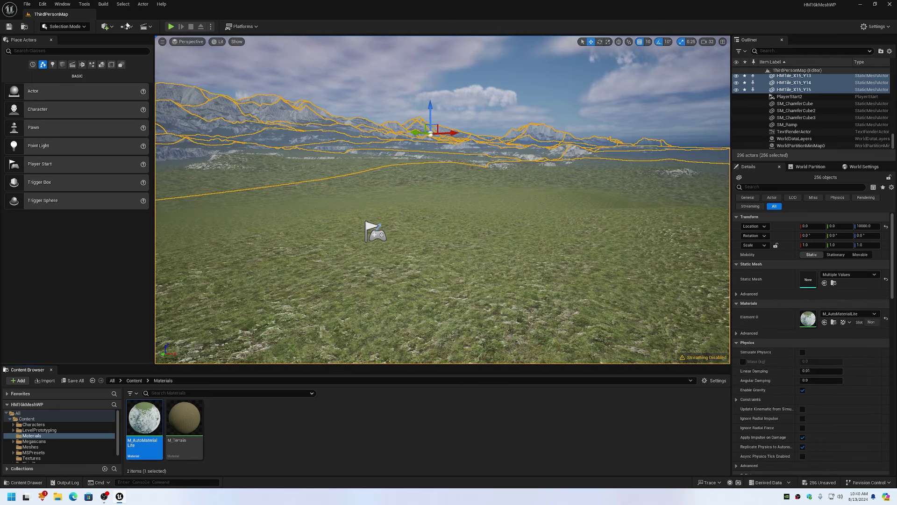
pyautogui.click(122, 4)
pyautogui.click(135, 38)
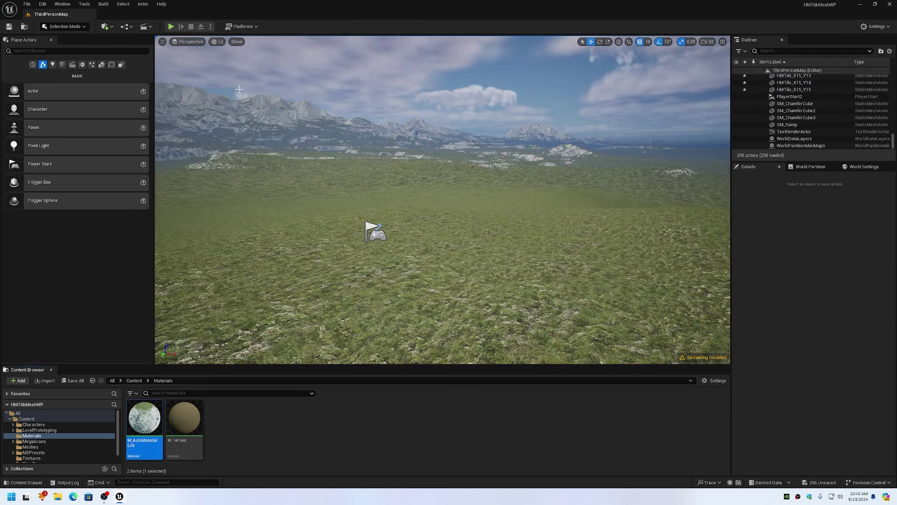
# Play the level from the editor and walk the character forward to examine the auto material on the surrounding terrain.
pyautogui.moveTo(370, 113); pyautogui.dragTo(304, 116, button='right')
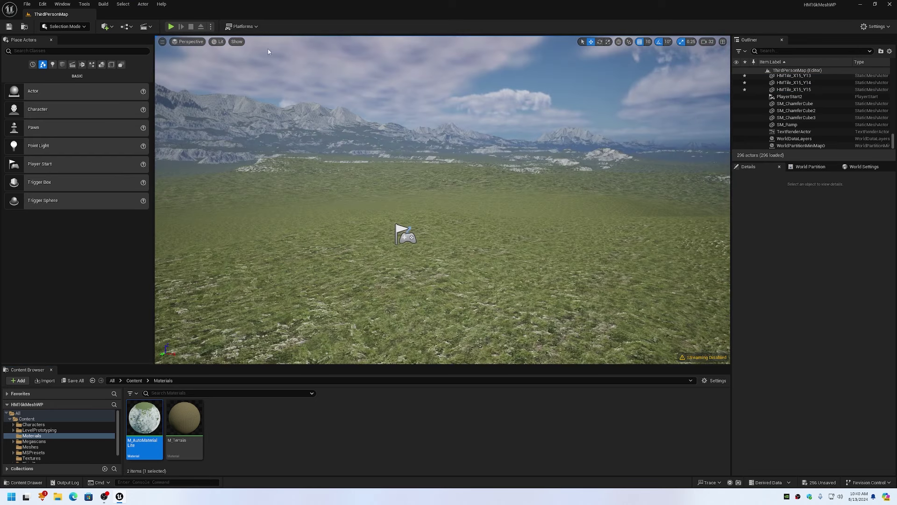
pyautogui.click(171, 27)
pyautogui.click(394, 172)
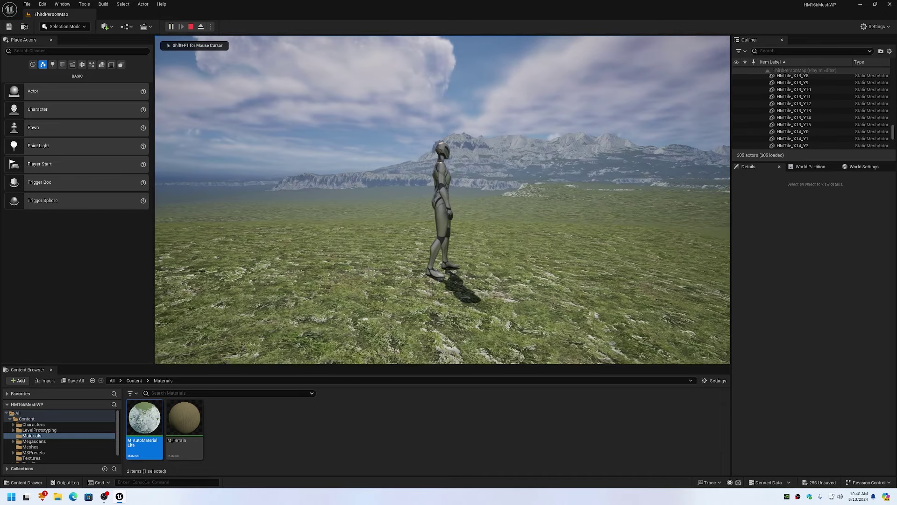
pyautogui.press('w')
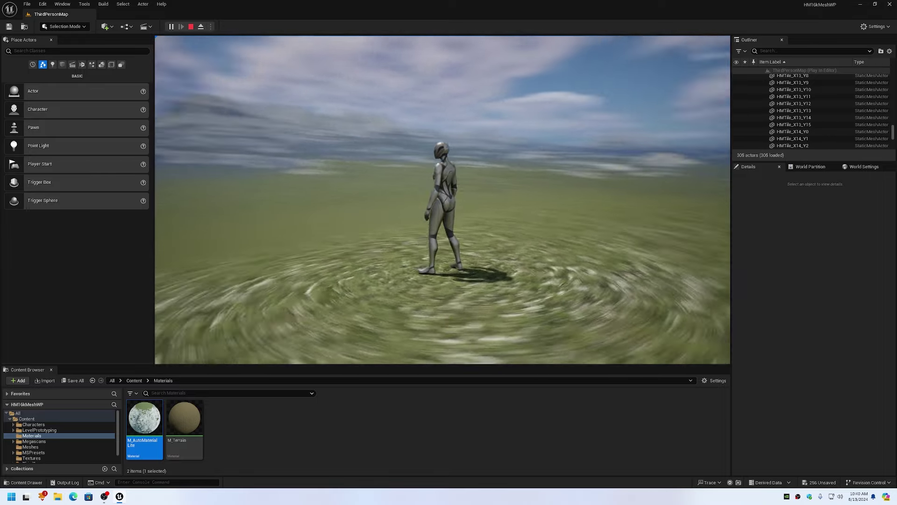
pyautogui.press('w')
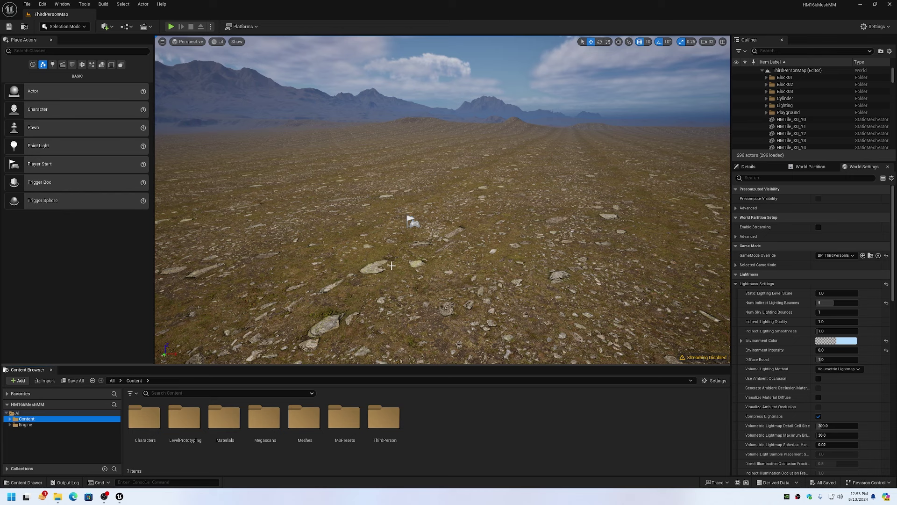
# Select the terrain tile HMTile_X11_Y3 around the player start and bring up the deformation tools of Modeling mode.
pyautogui.click(391, 265)
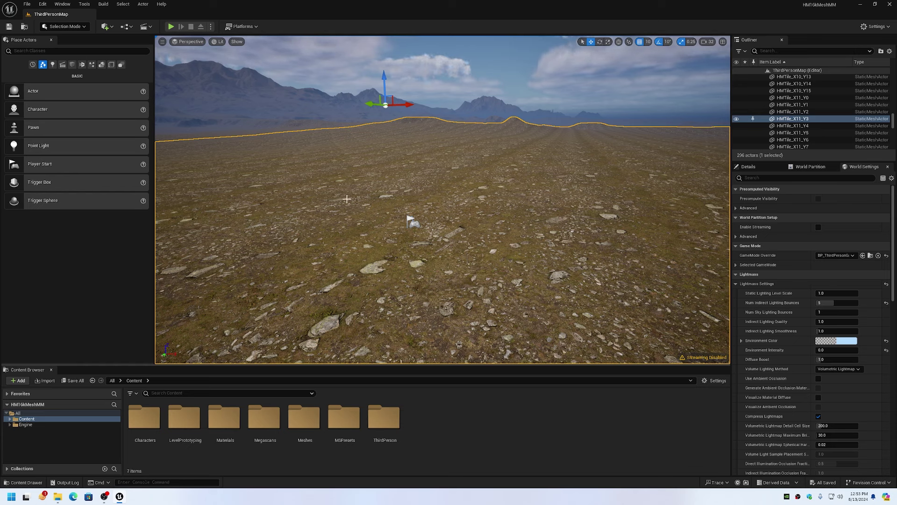
pyautogui.click(84, 27)
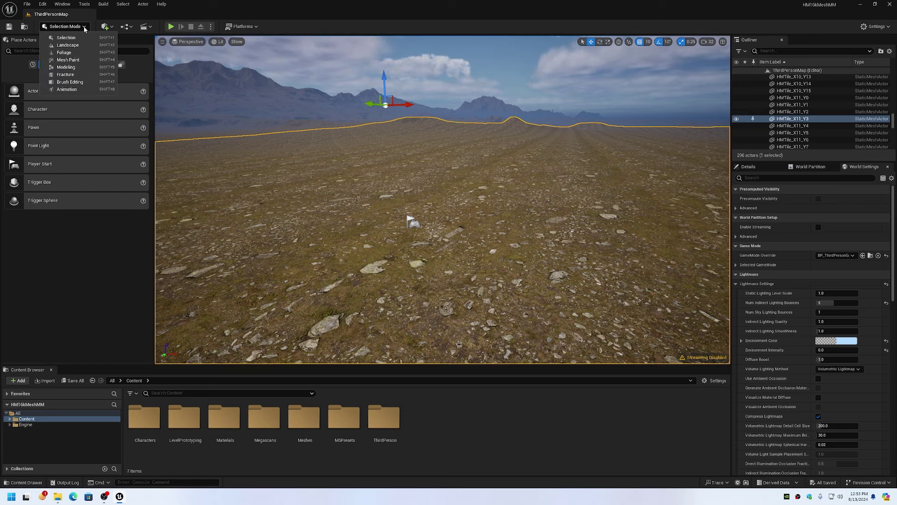
pyautogui.click(70, 67)
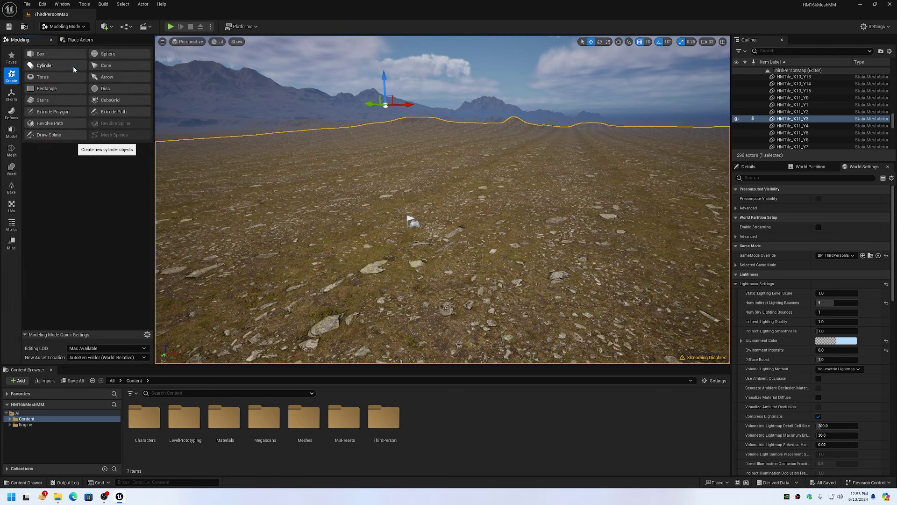
pyautogui.click(11, 112)
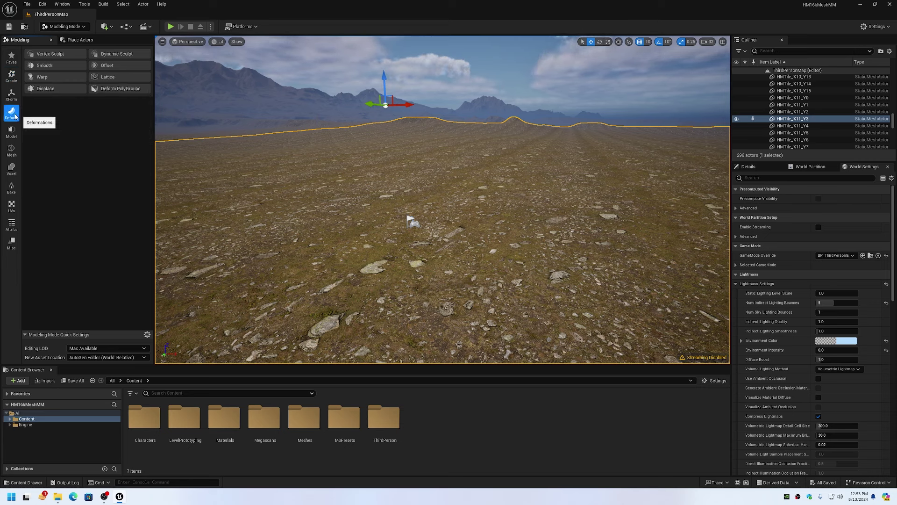